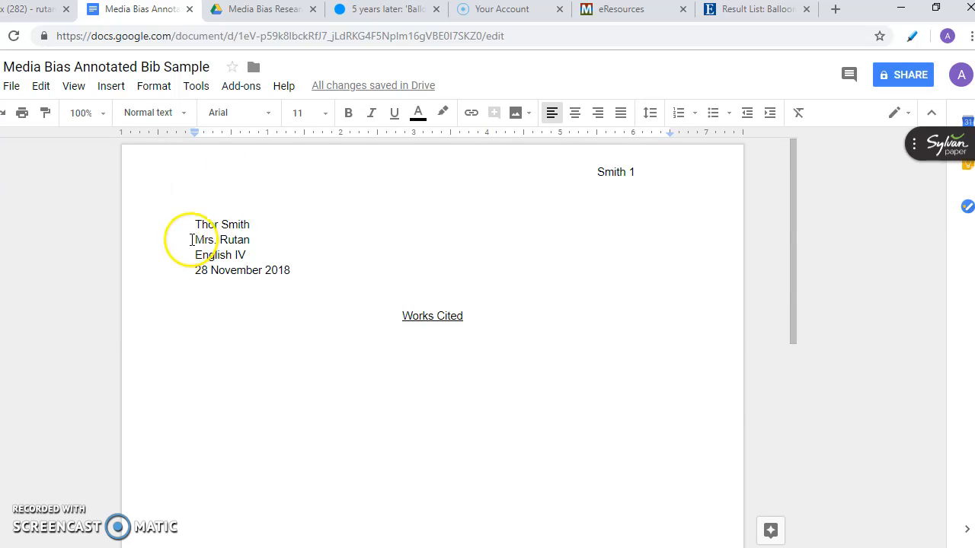
# Step: Examine the document's heading block, page-number header and Works Cited title, and place the cursor in the empty line below the title
pyautogui.moveTo(195, 222); pyautogui.dragTo(328, 277)
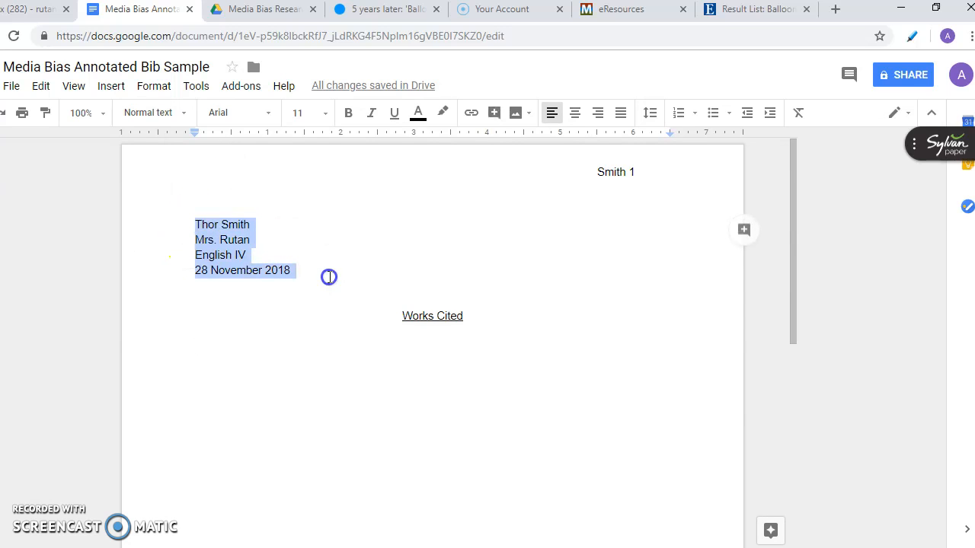
pyautogui.tripleClick(607, 172)
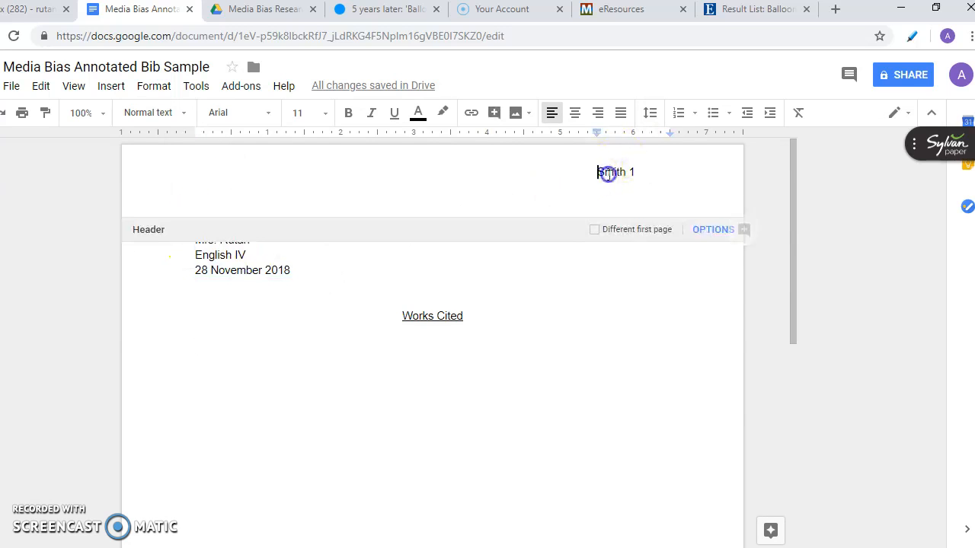
pyautogui.click(495, 302)
pyautogui.moveTo(397, 313); pyautogui.dragTo(531, 342)
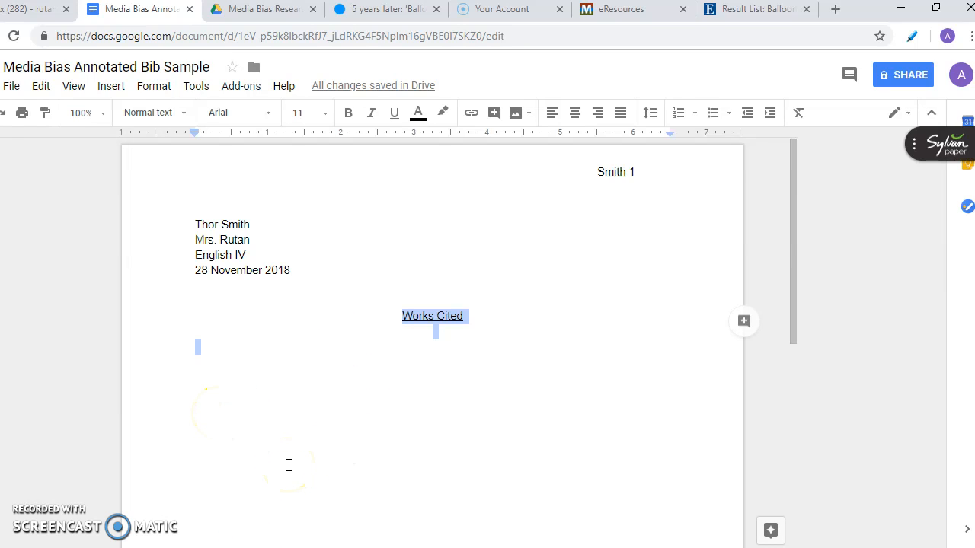
pyautogui.click(336, 370)
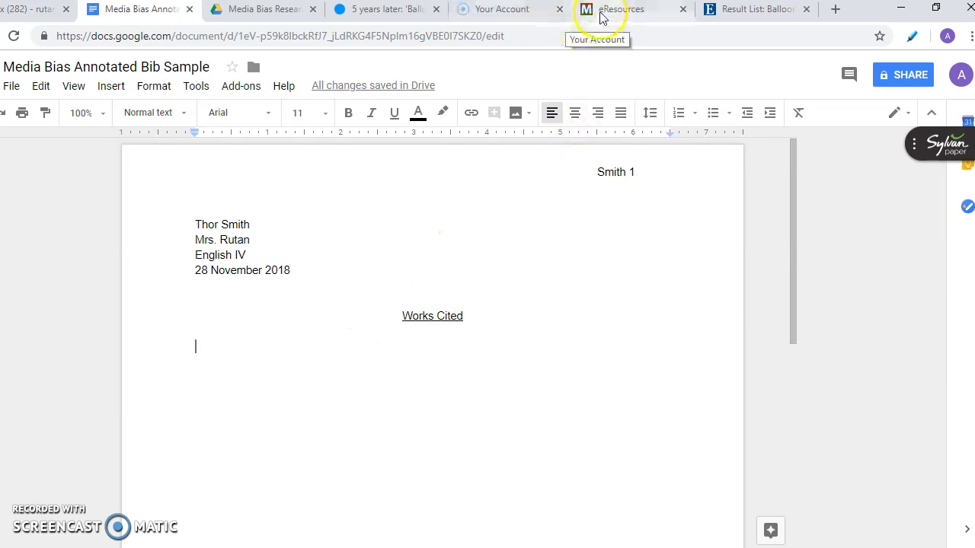
# Step: Look through the eResources listing on the Michigan eLibrary site
pyautogui.click(659, 12)
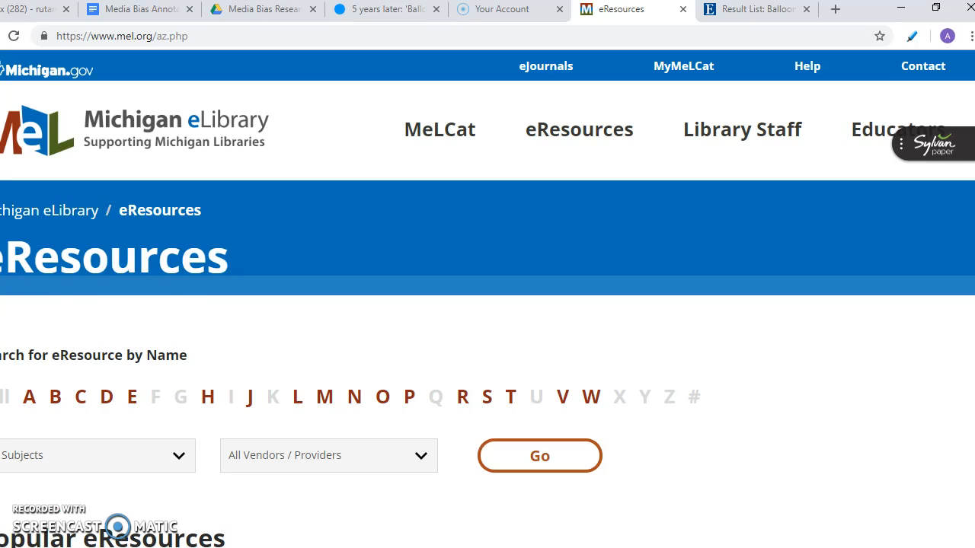
pyautogui.scroll(-15, 487, 304)
pyautogui.scroll(-20, 487, 304)
pyautogui.scroll(20, 487, 304)
pyautogui.scroll(15, 487, 304)
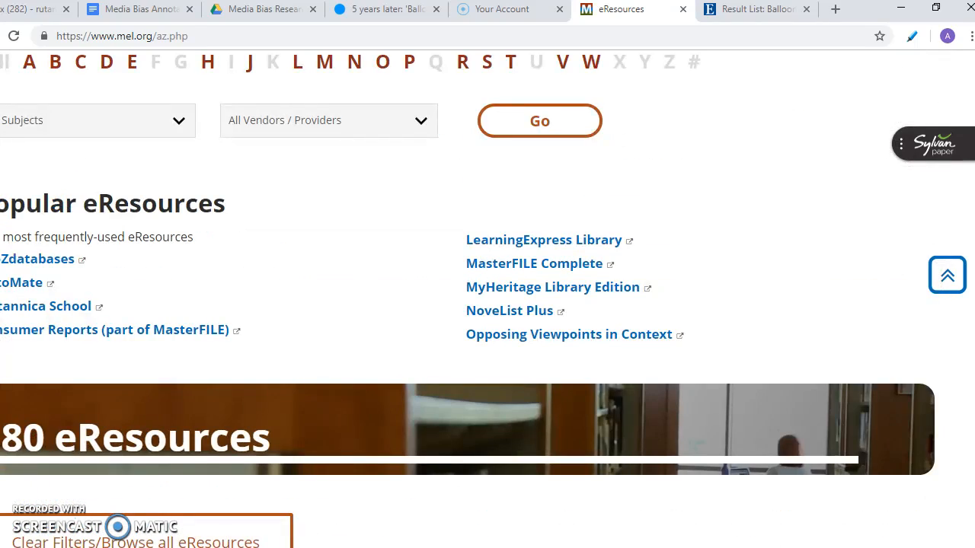
# Step: Open the article "Both balloon boy parents sentenced to jail time for hoax" from the EBSCOhost results and display its citation formats
pyautogui.click(732, 12)
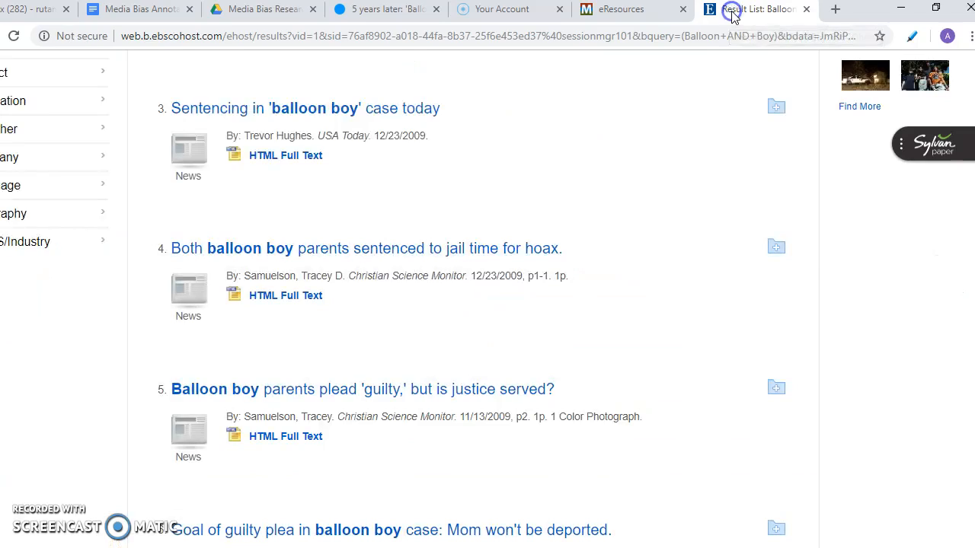
pyautogui.click(204, 254)
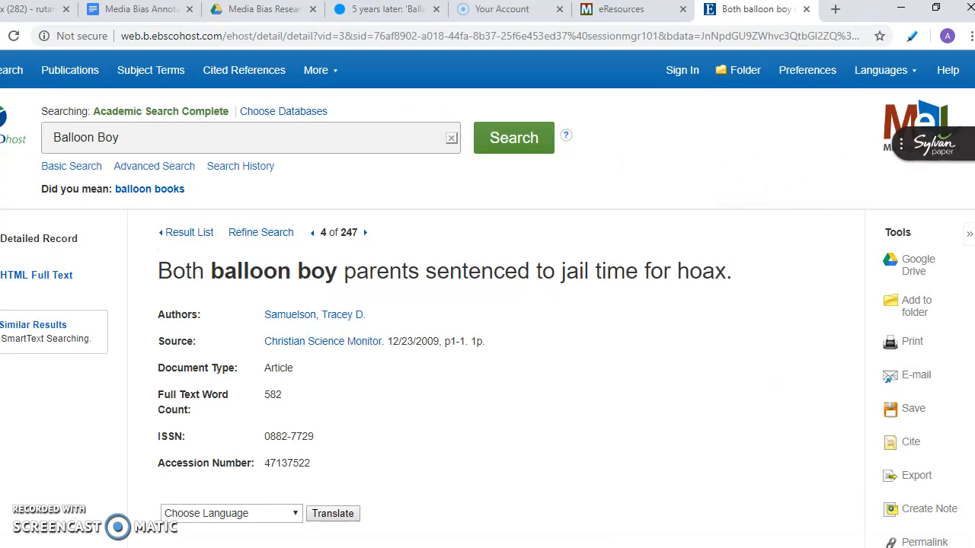
pyautogui.scroll(-2, 487, 305)
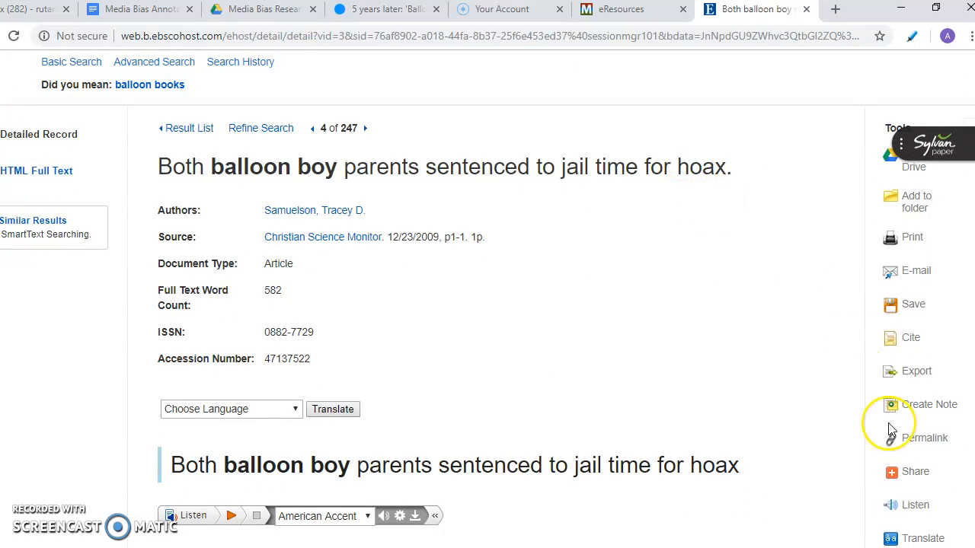
pyautogui.click(889, 343)
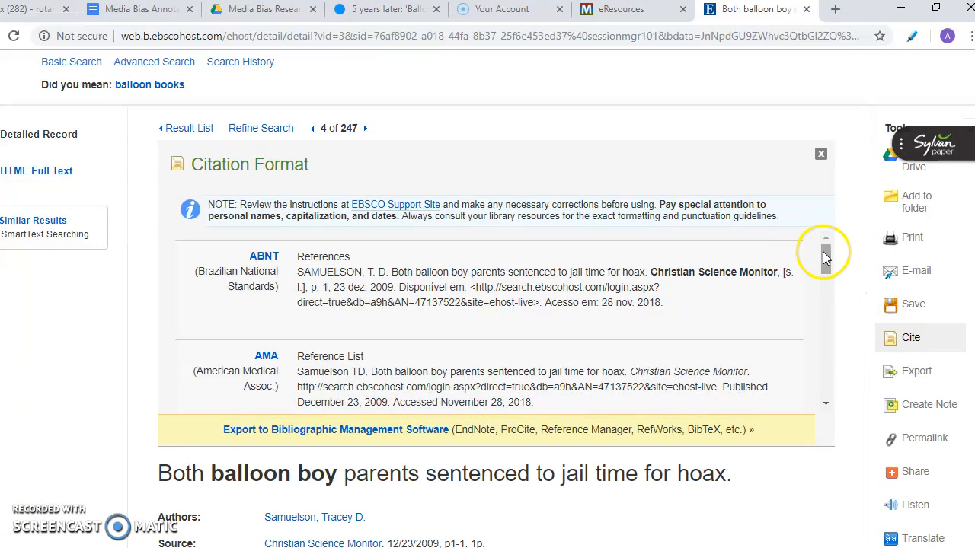
# Step: Copy the article's MLA citation and paste it below the Works Cited title in the Media Bias Annotated Bib Sample document
pyautogui.moveTo(823, 257); pyautogui.dragTo(819, 359)
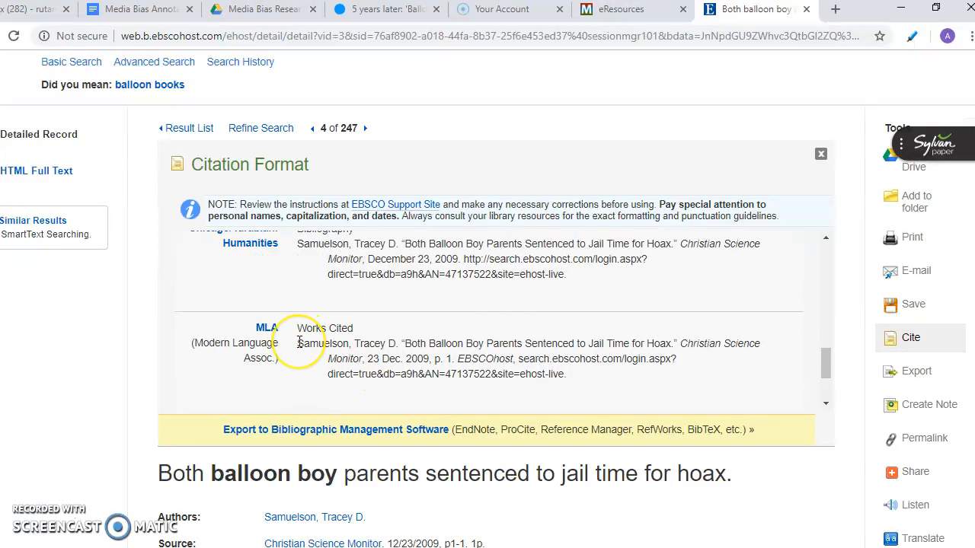
pyautogui.moveTo(297, 343); pyautogui.dragTo(616, 378)
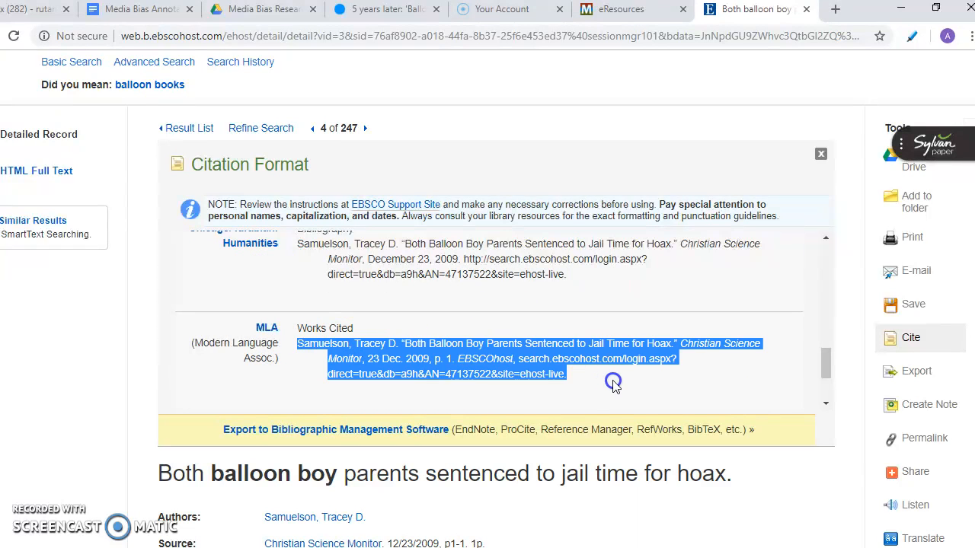
pyautogui.rightClick(466, 365)
pyautogui.click(499, 378)
pyautogui.click(107, 10)
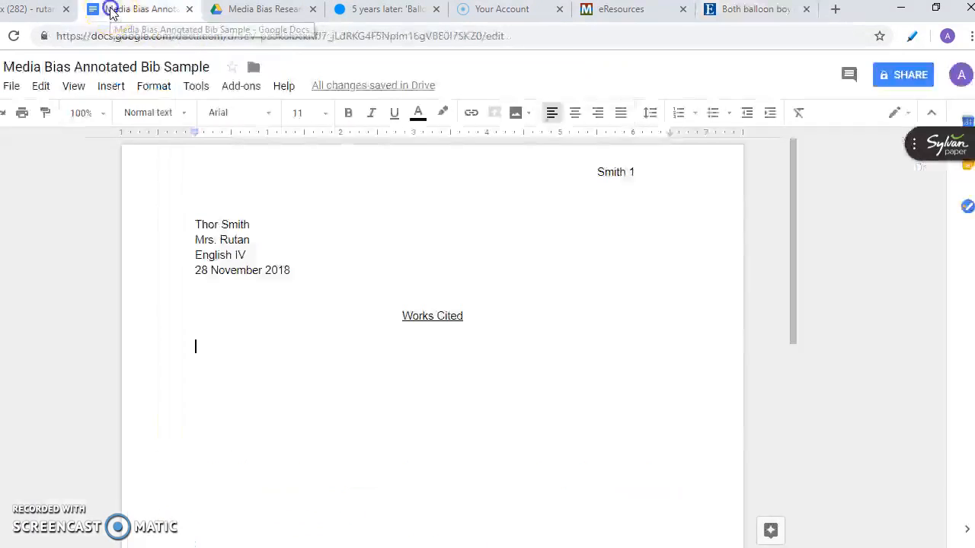
pyautogui.rightClick(192, 357)
pyautogui.click(265, 190)
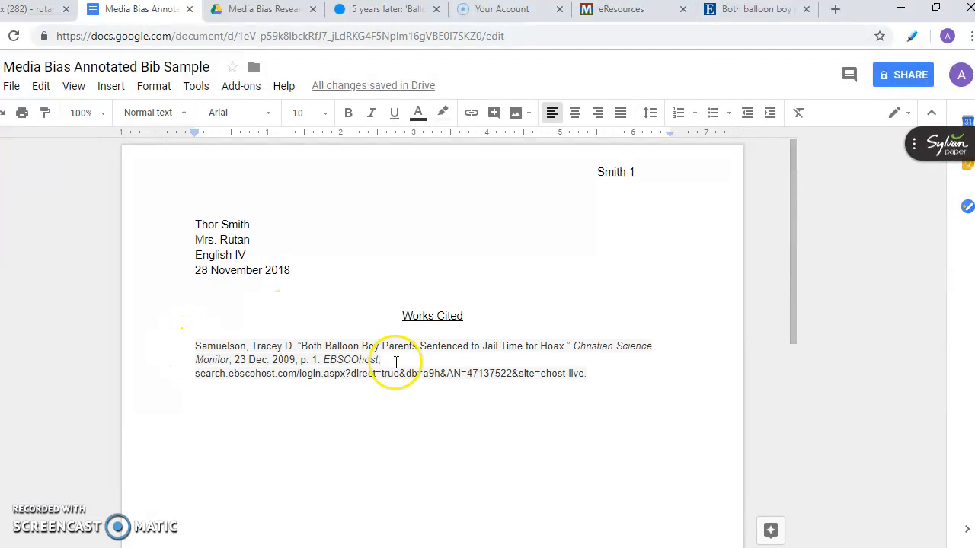
# Step: Remove the background highlight from the pasted citation and compare its font size with the heading text
pyautogui.moveTo(191, 345); pyautogui.dragTo(671, 414)
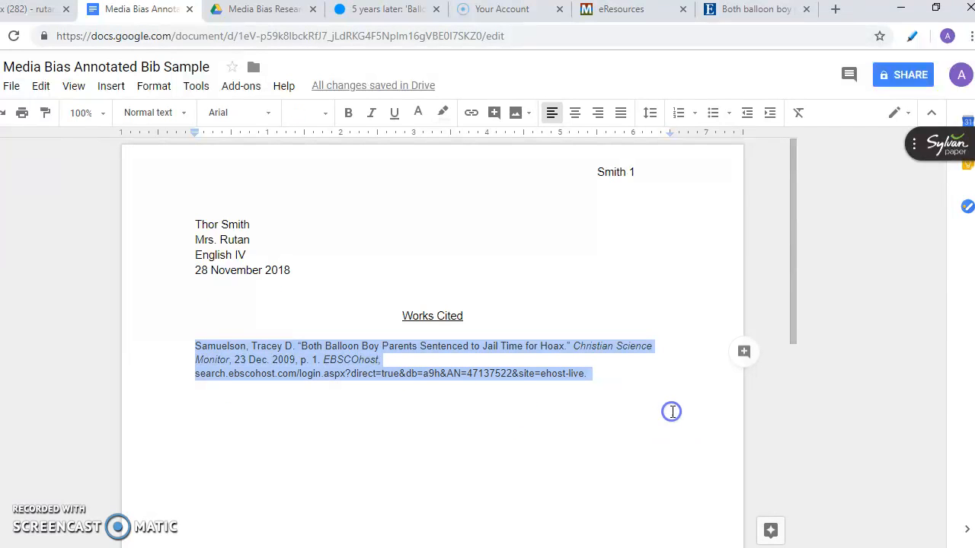
pyautogui.click(443, 112)
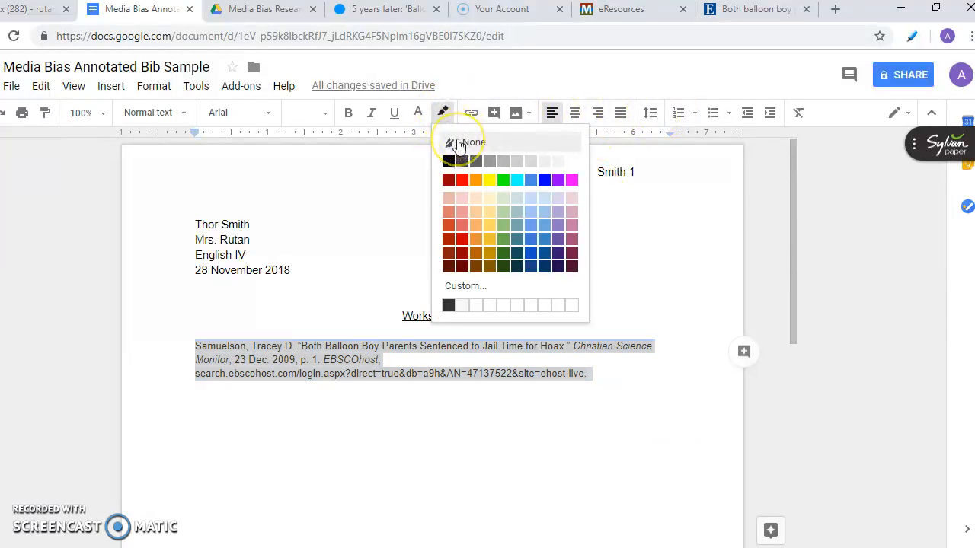
pyautogui.click(459, 143)
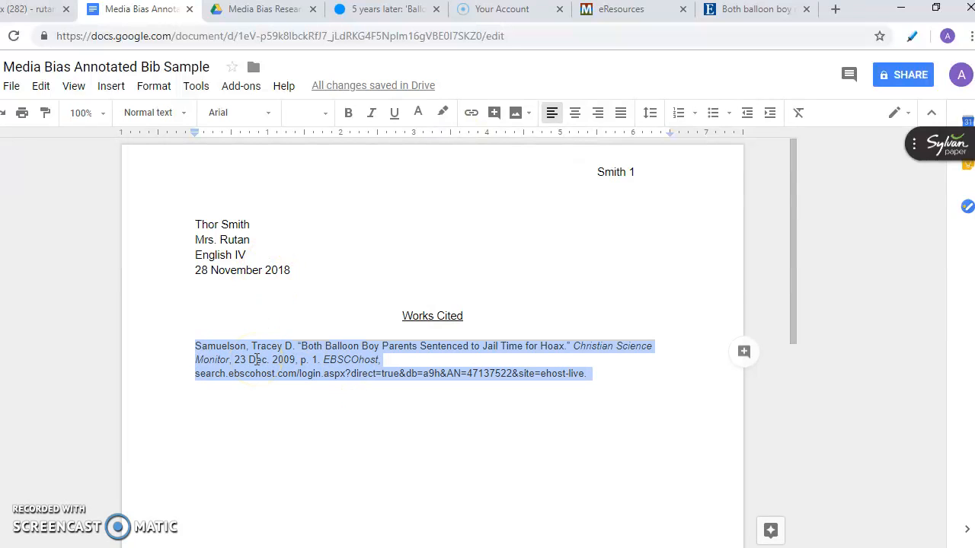
pyautogui.click(244, 253)
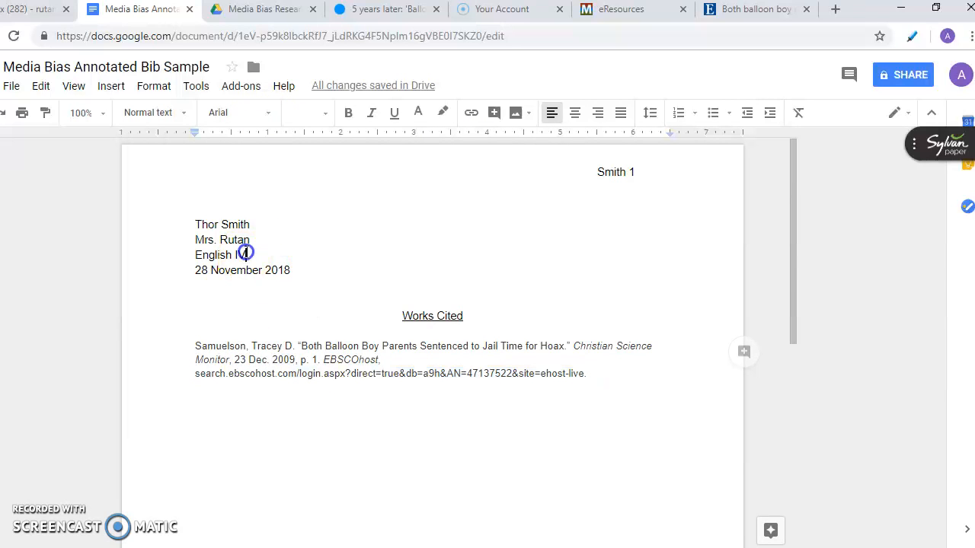
pyautogui.click(245, 359)
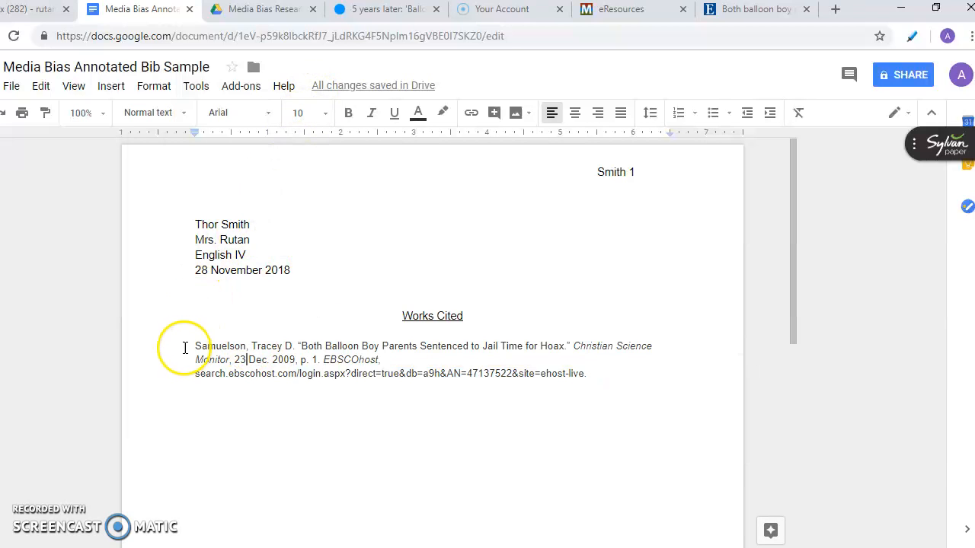
# Step: Set the font size of the whole citation to 11
pyautogui.tripleClick(445, 344)
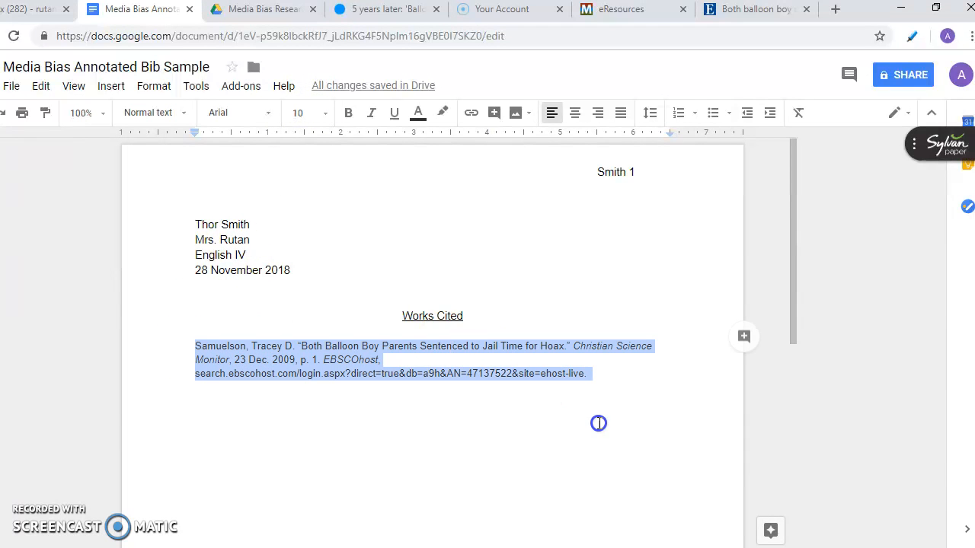
pyautogui.click(325, 114)
pyautogui.click(311, 206)
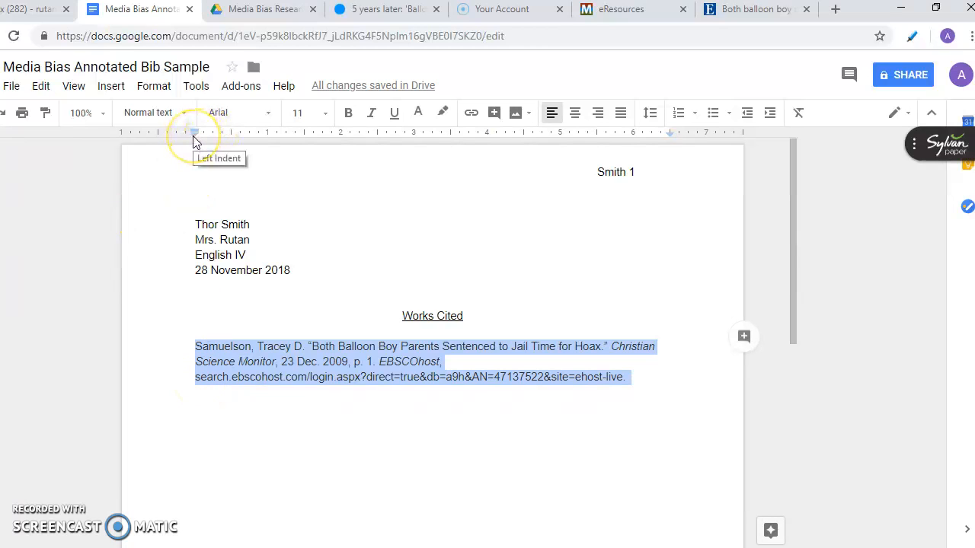
# Step: Give the citation a half-inch hanging indent, keeping its first line at the page margin
pyautogui.moveTo(194, 139)
pyautogui.mouseDown()
pyautogui.moveTo(231, 143)
pyautogui.moveTo(195, 134)
pyautogui.mouseUp()
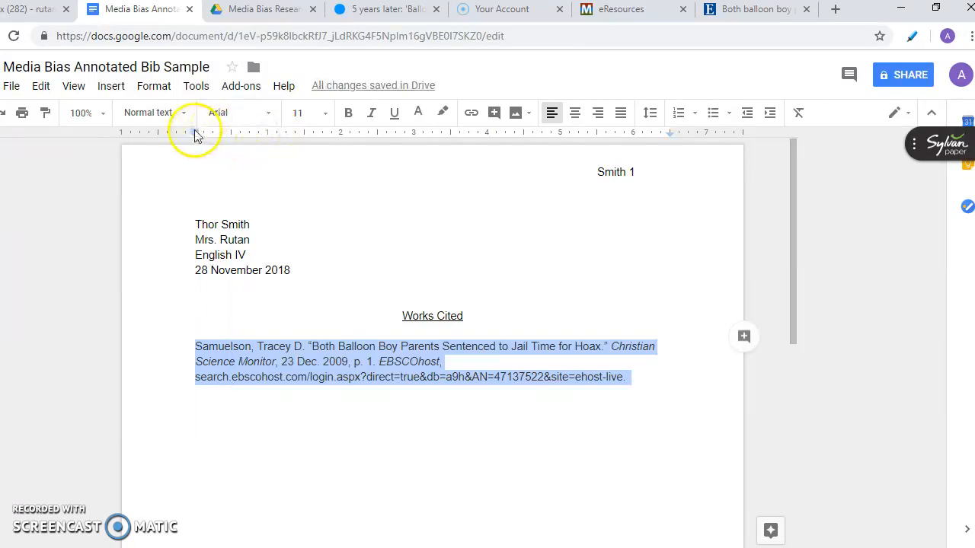
pyautogui.moveTo(193, 136); pyautogui.dragTo(230, 138)
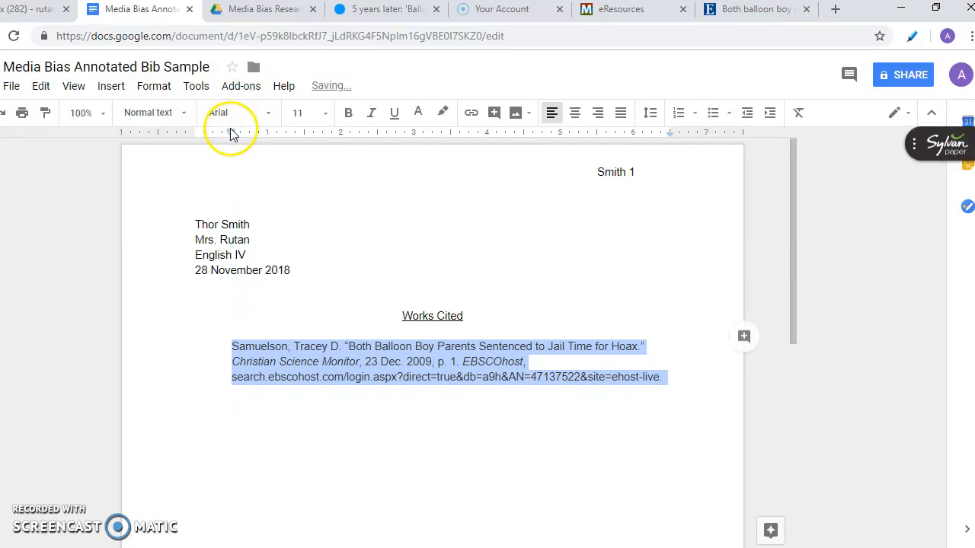
pyautogui.moveTo(232, 133); pyautogui.dragTo(195, 134)
pyautogui.click(360, 362)
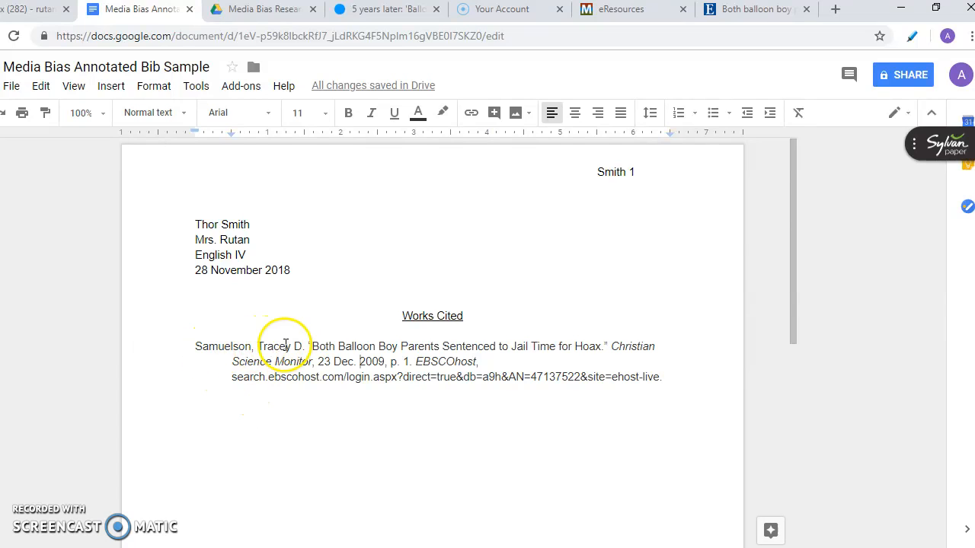
# Step: Examine the parts of the citation: the author's name, the italic newspaper title and the quoted article title
pyautogui.moveTo(306, 344); pyautogui.dragTo(202, 338)
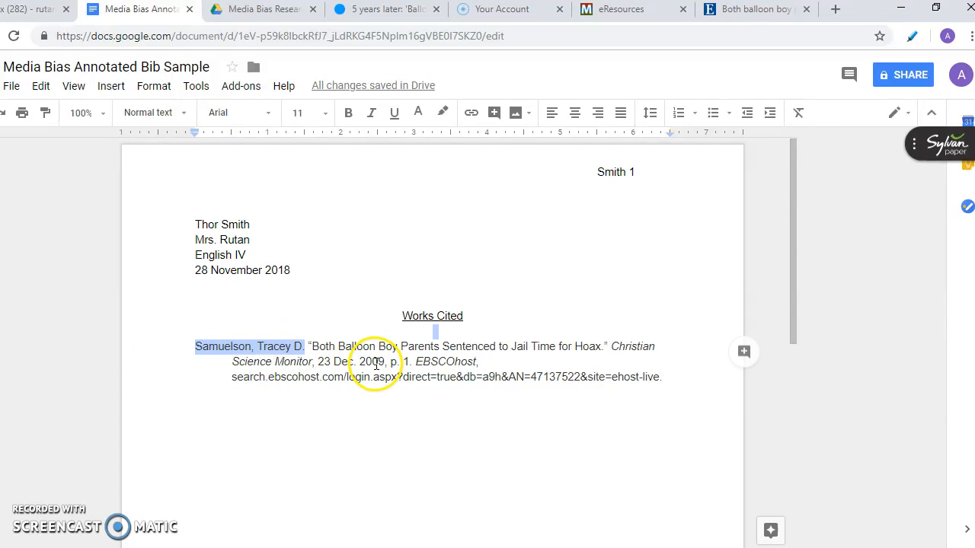
pyautogui.click(327, 347)
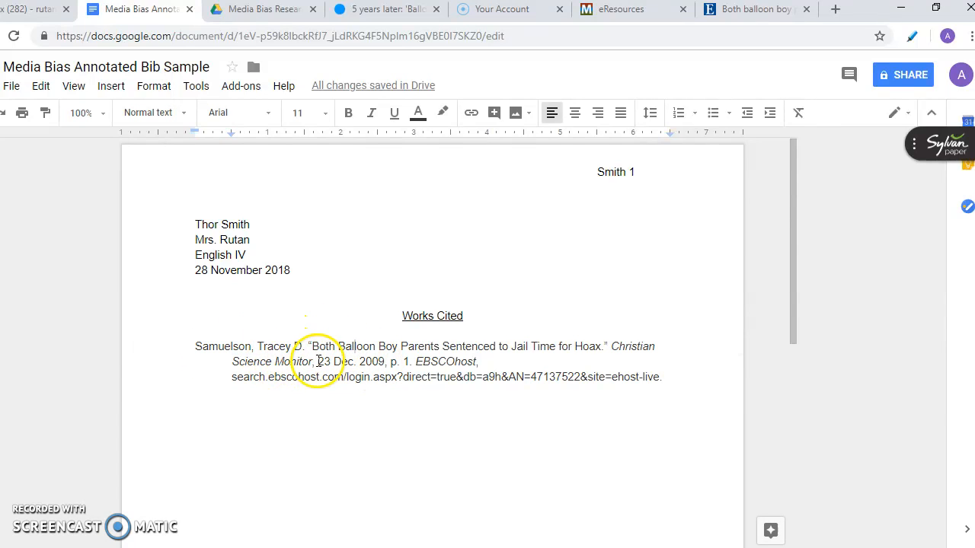
pyautogui.moveTo(314, 361); pyautogui.dragTo(225, 367)
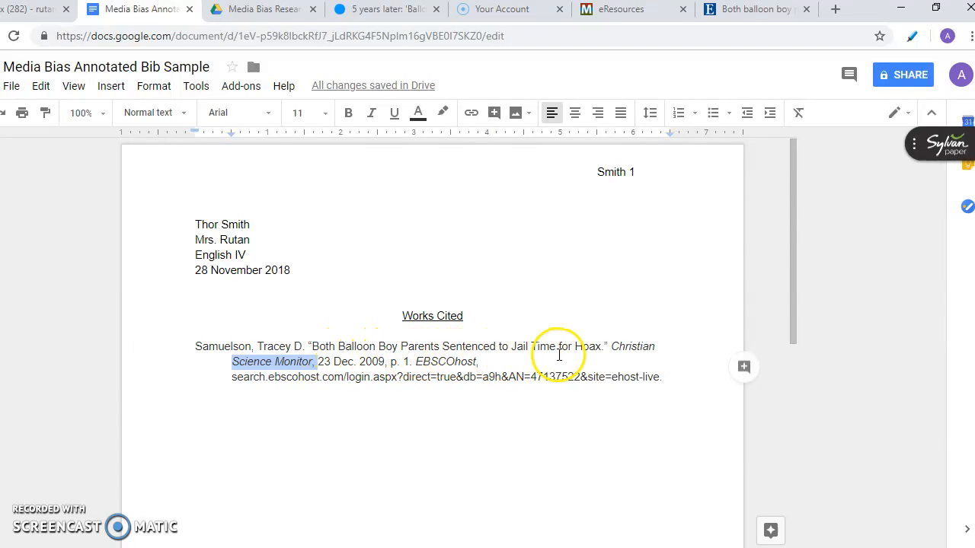
pyautogui.moveTo(608, 347); pyautogui.dragTo(308, 350)
pyautogui.click(404, 402)
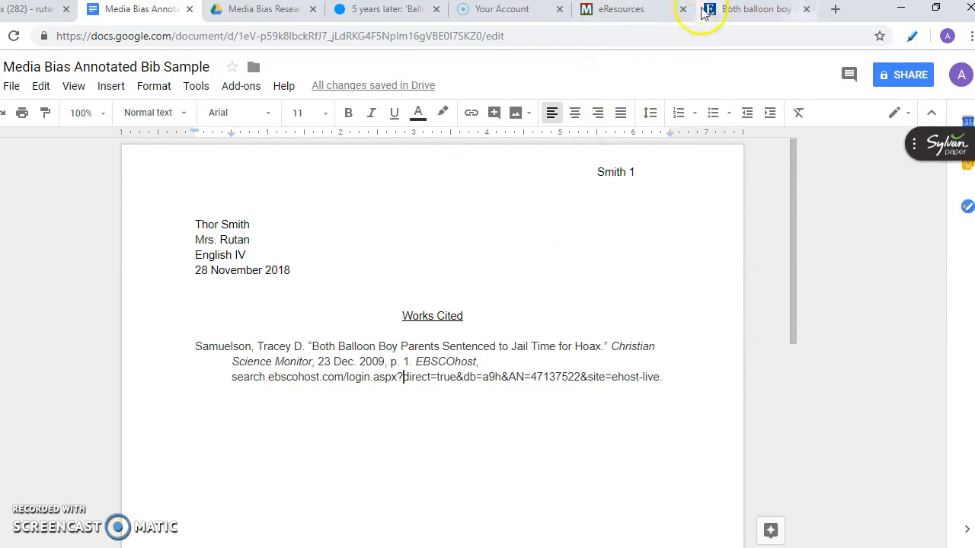
# Step: Return to the EBSCOhost article page and close it
pyautogui.click(616, 10)
pyautogui.click(728, 11)
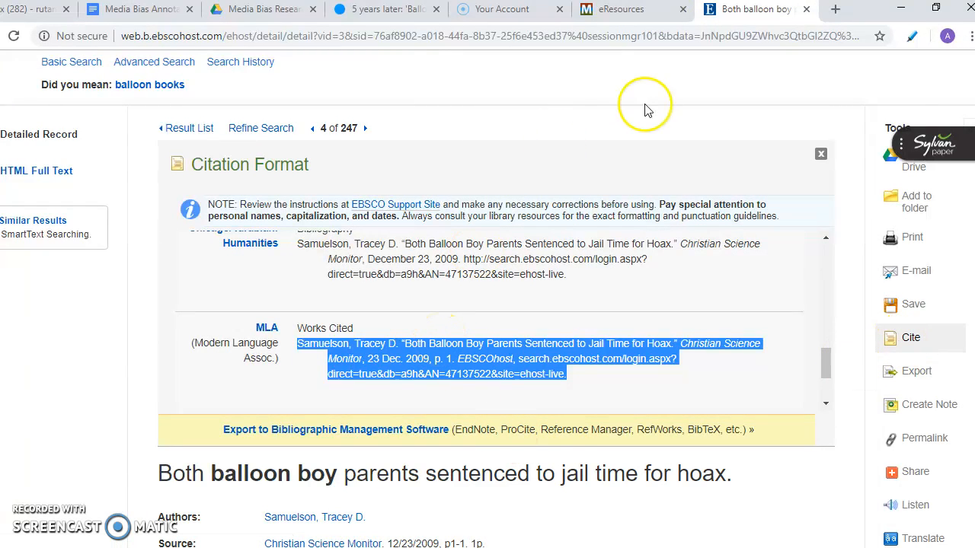
pyautogui.click(806, 9)
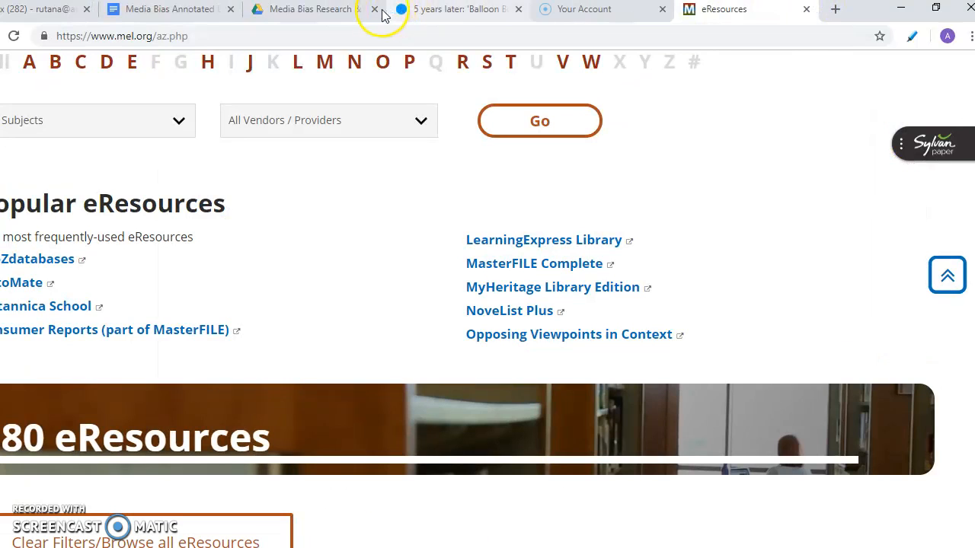
# Step: Open the USA Today article "5 years later: 'Balloon Boy,' family still search for fame" and dismiss the subscription and account pop-ups
pyautogui.click(417, 12)
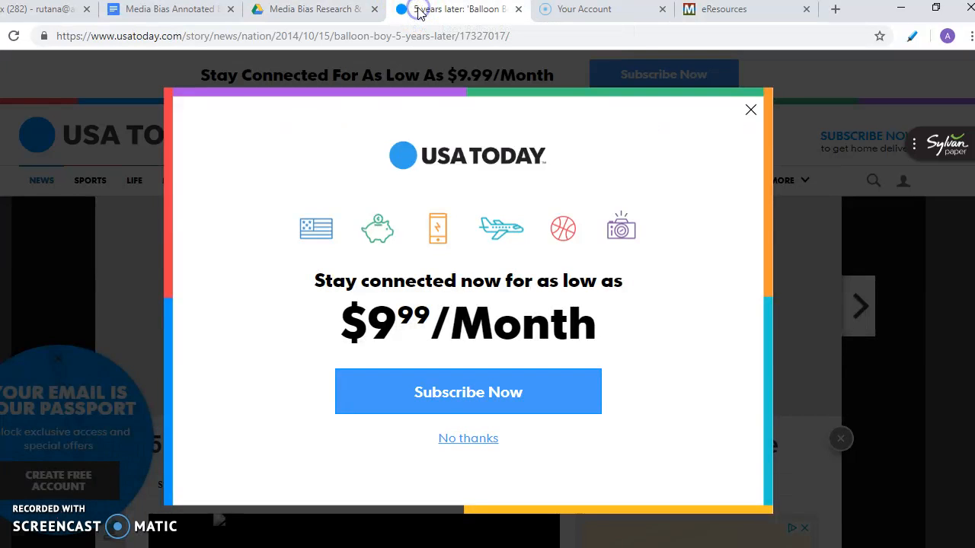
pyautogui.click(749, 109)
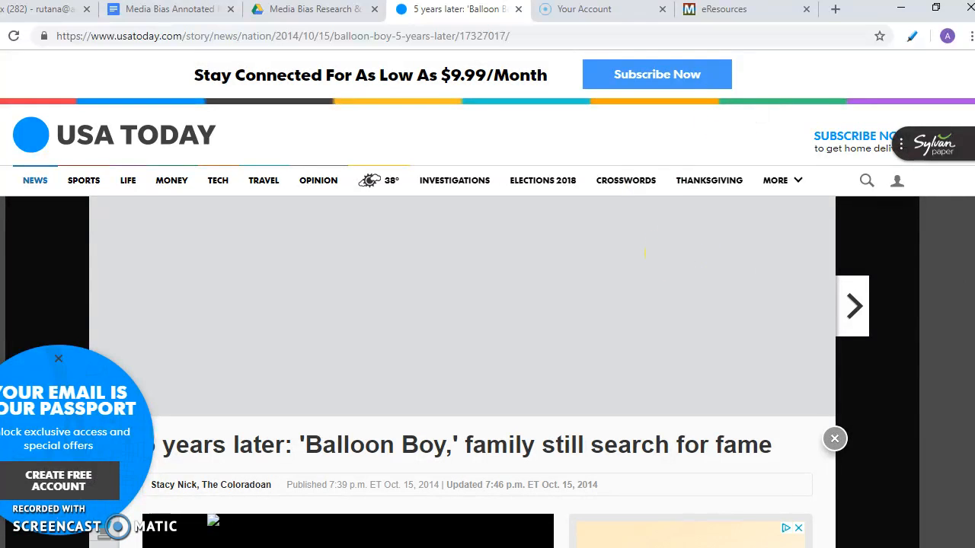
pyautogui.click(59, 360)
pyautogui.scroll(-3, 487, 327)
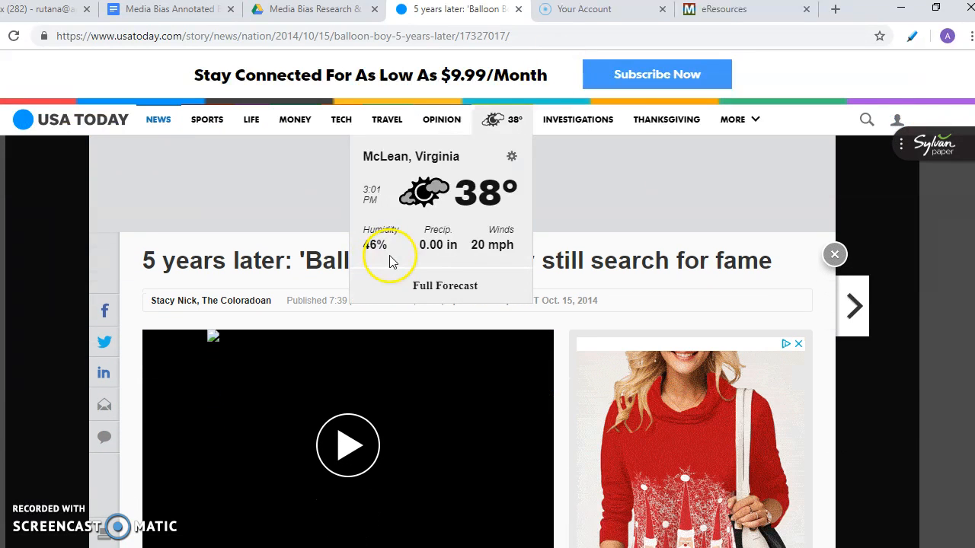
# Step: Load the EasyBib citation site in place of the Screencast-O-Matic account page
pyautogui.click(601, 8)
pyautogui.click(265, 35)
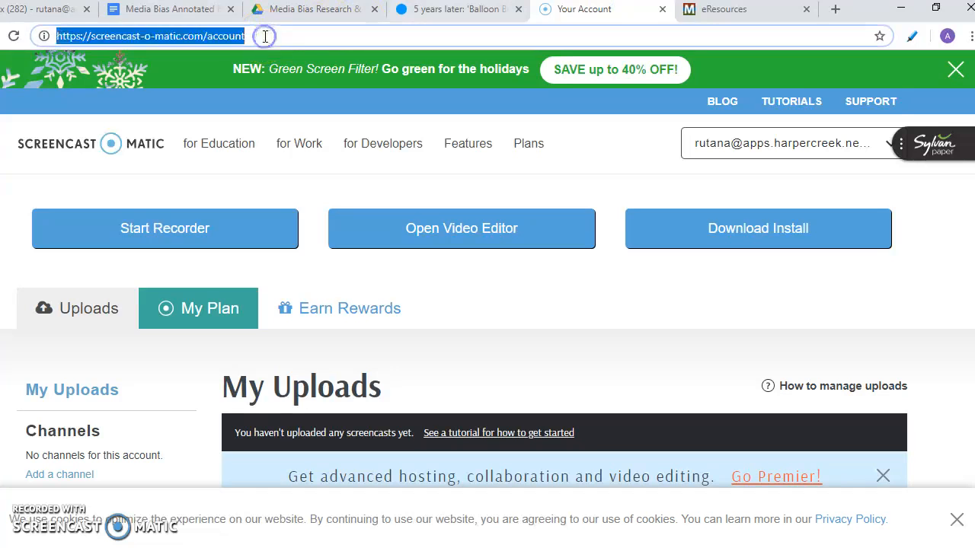
pyautogui.write('easyb')
pyautogui.press('Return')
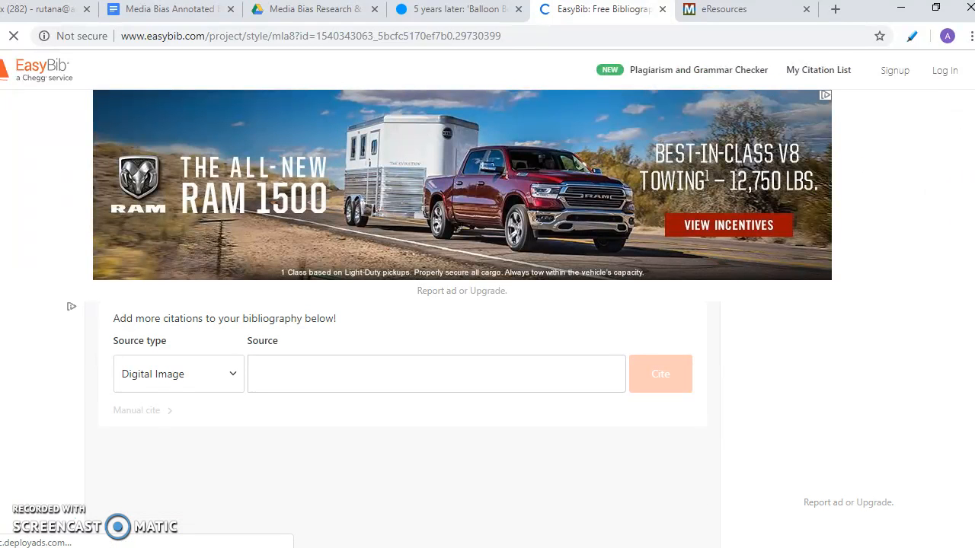
# Step: Reload EasyBib's MLA 8 project page and set the source type of the new citation to Website
pyautogui.click(282, 36)
pyautogui.write('easybib.com')
pyautogui.press('Tab')
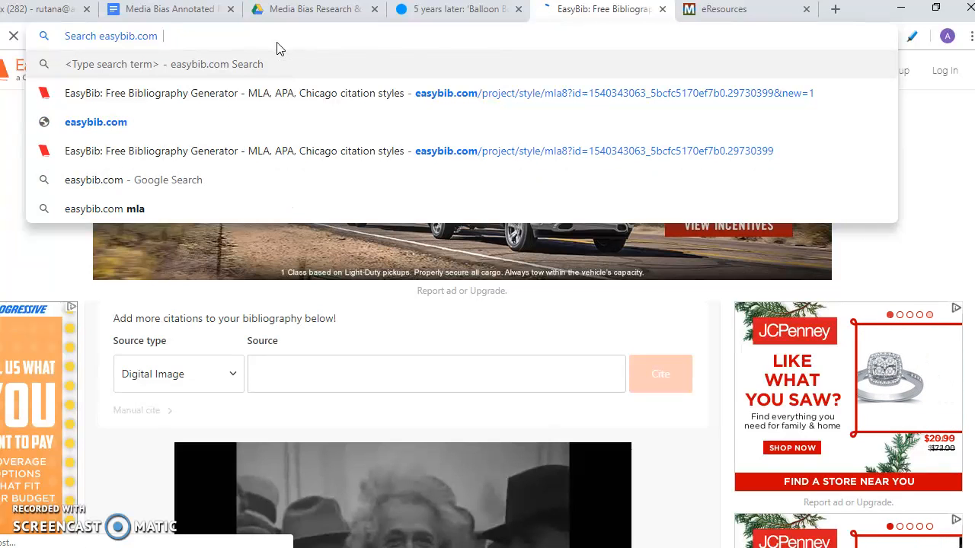
pyautogui.click(165, 95)
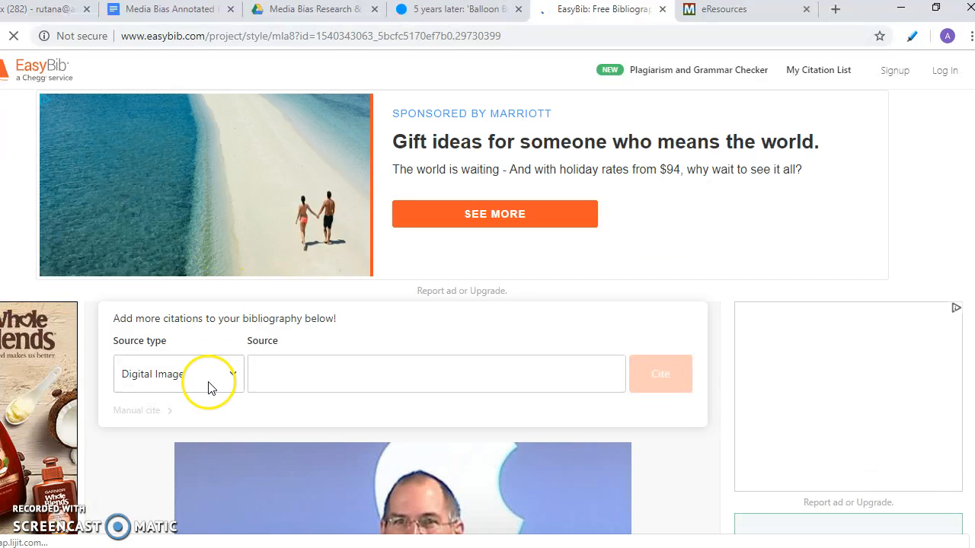
pyautogui.click(209, 385)
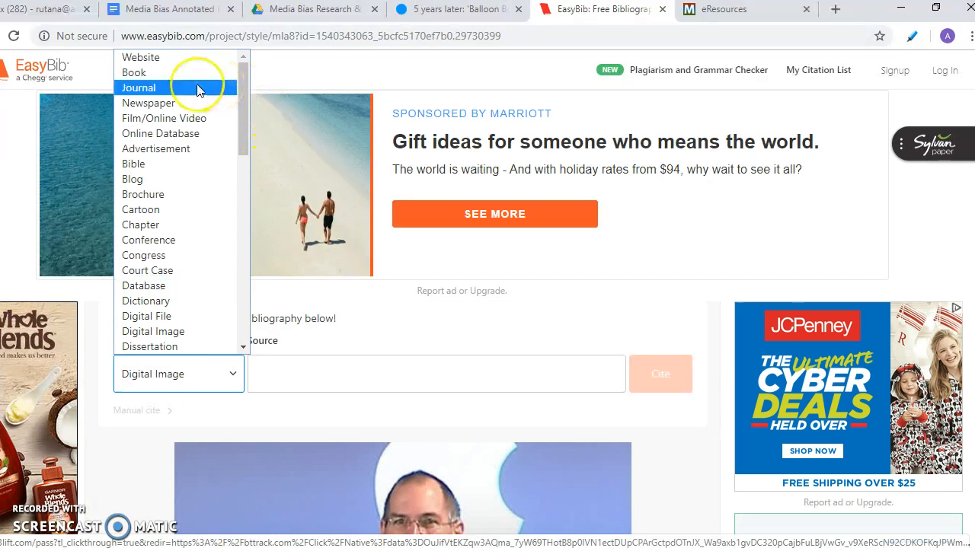
pyautogui.click(180, 61)
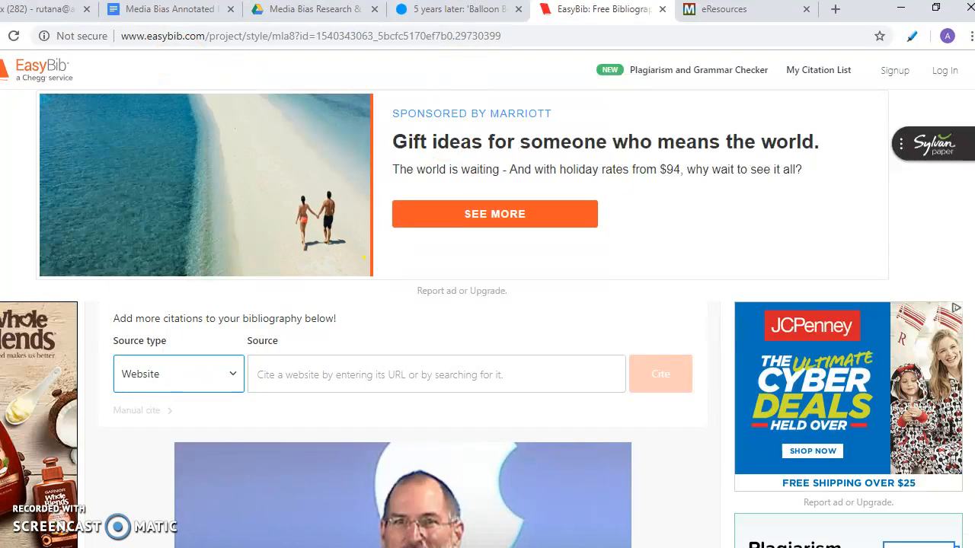
# Step: Copy the USA Today "Balloon Boy" article's web address and paste it into EasyBib as the website source
pyautogui.click(457, 9)
pyautogui.rightClick(198, 35)
pyautogui.click(236, 81)
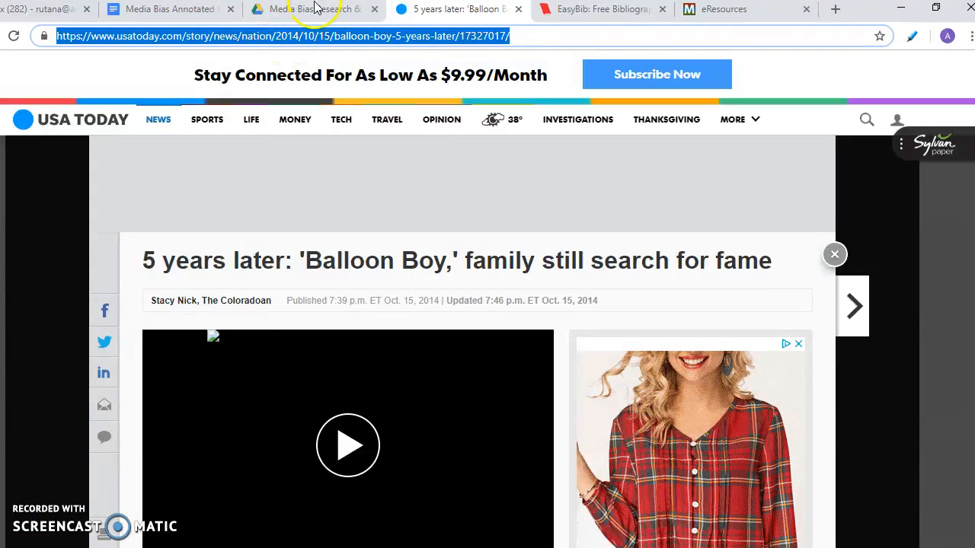
pyautogui.click(310, 9)
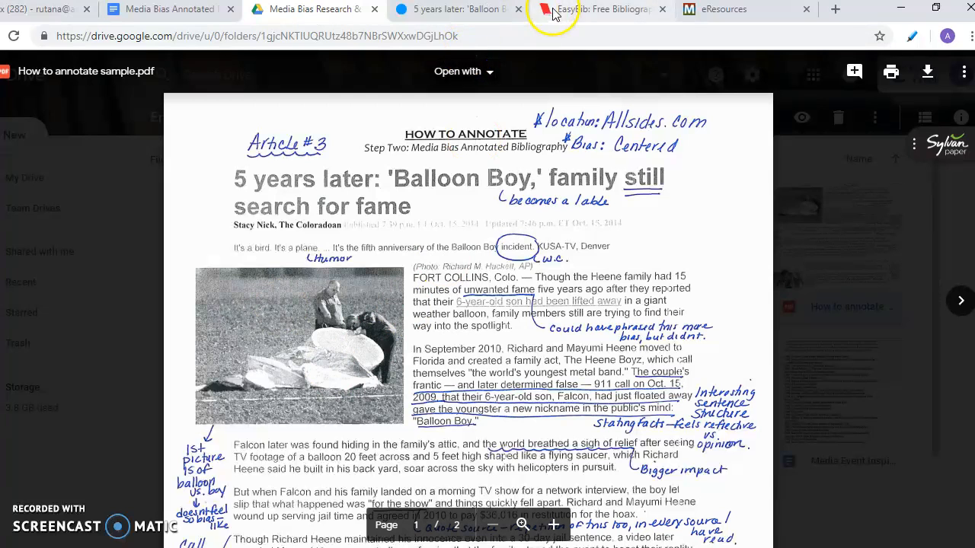
pyautogui.click(456, 9)
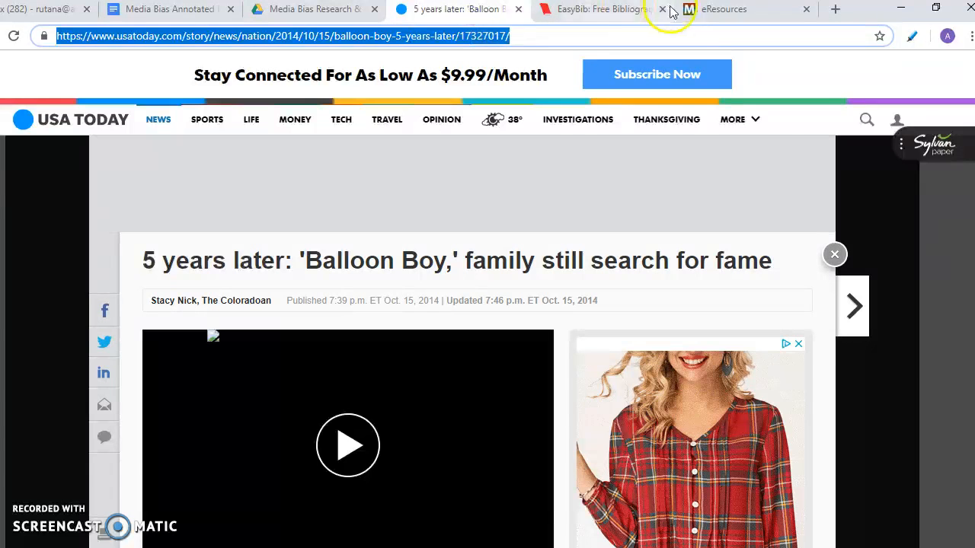
pyautogui.click(594, 9)
pyautogui.click(281, 379)
pyautogui.rightClick(282, 381)
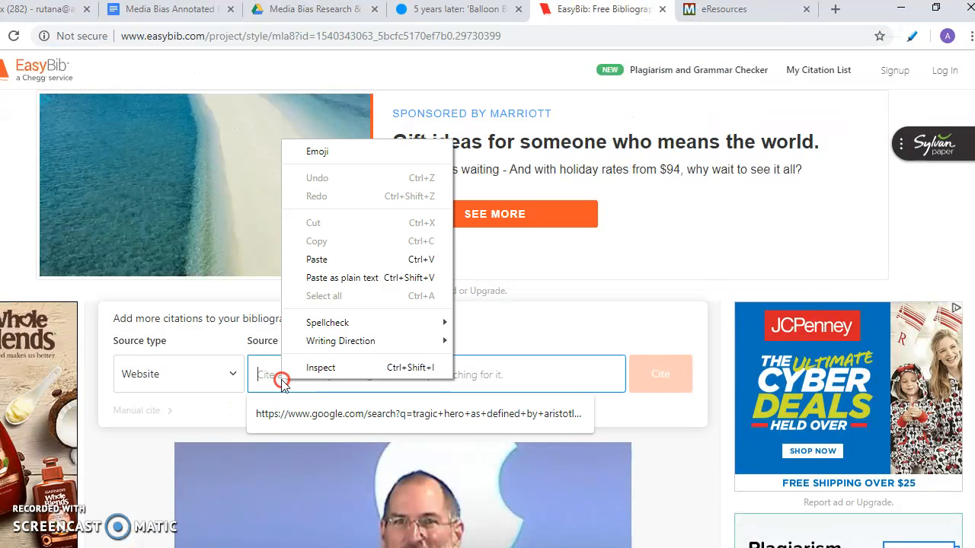
pyautogui.click(333, 257)
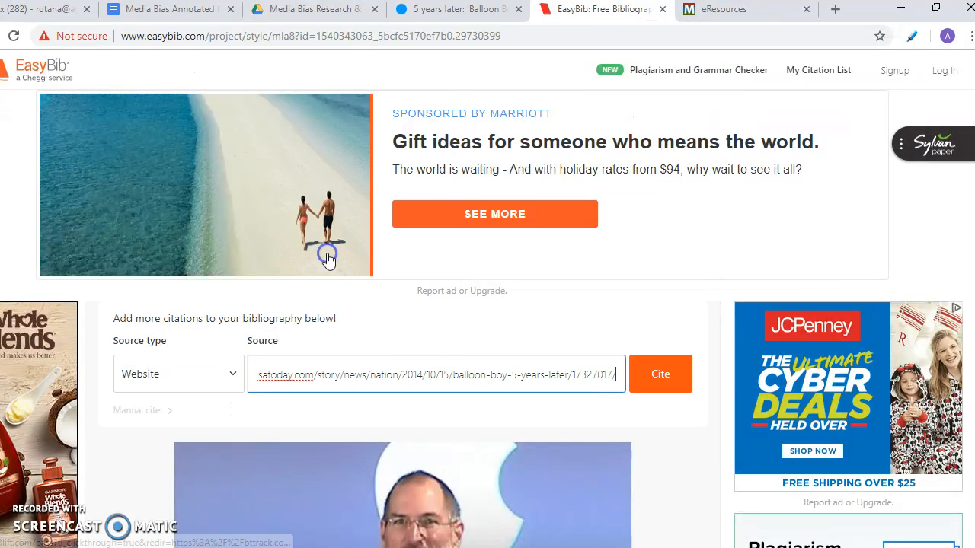
# Step: Look up the pasted address, cite the matching "Balloon Boy" article and continue past the review of its source information
pyautogui.click(636, 388)
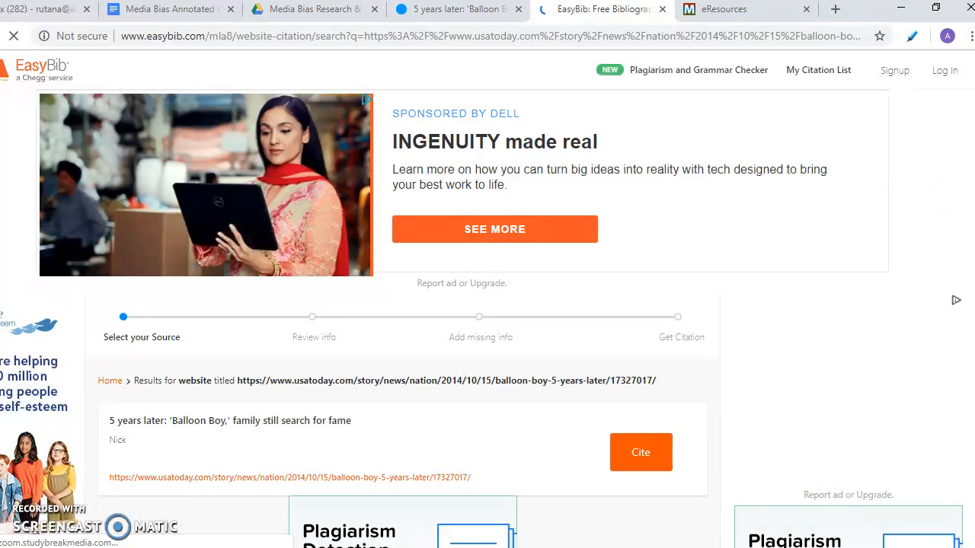
pyautogui.scroll(-3, 629, 322)
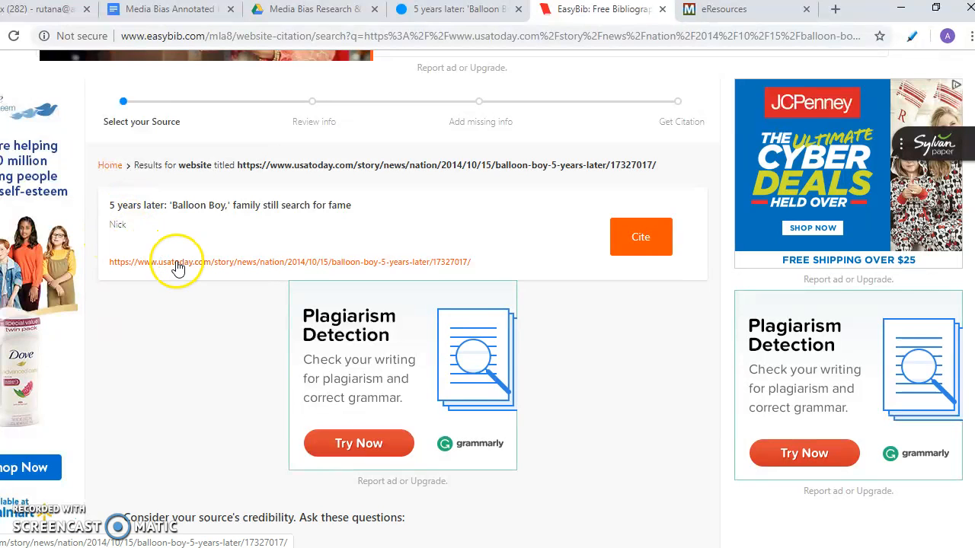
pyautogui.click(635, 242)
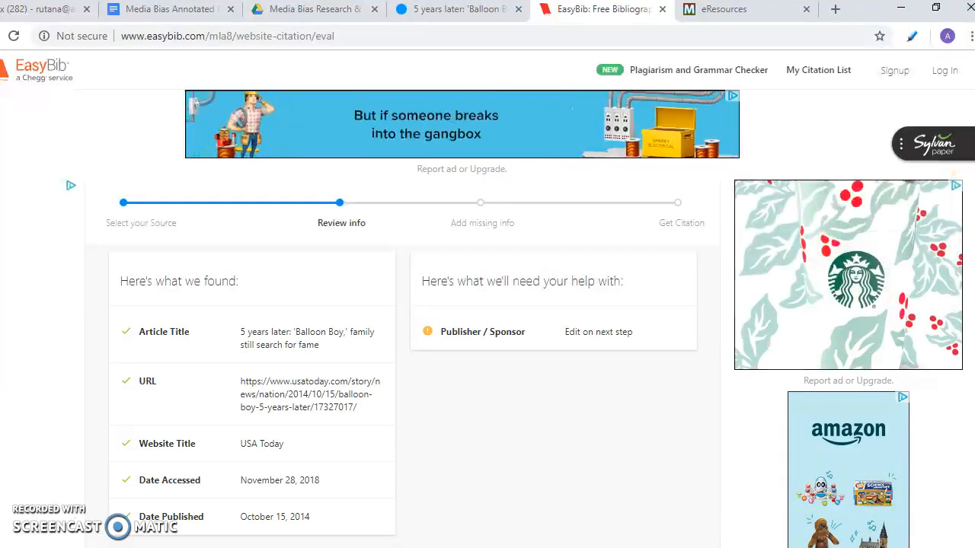
pyautogui.scroll(-3, 651, 344)
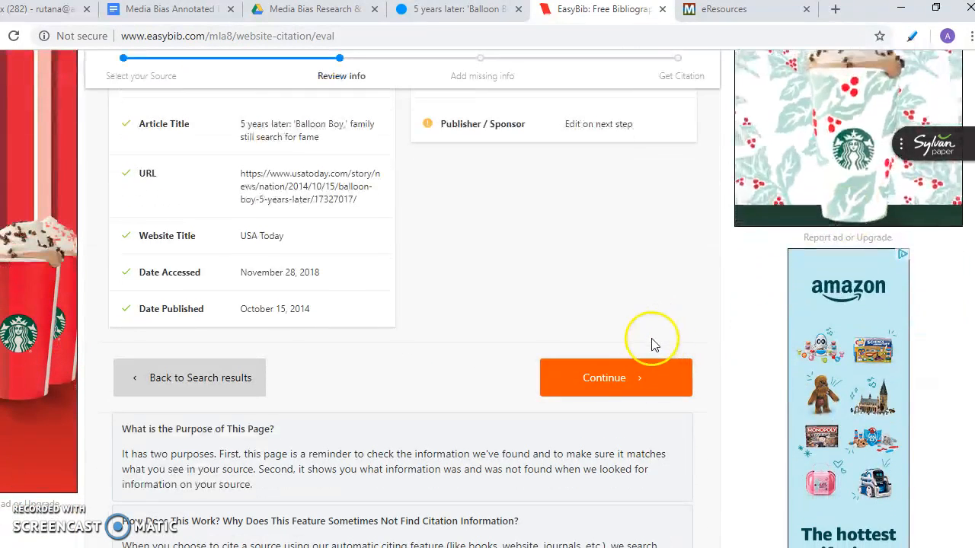
pyautogui.click(618, 375)
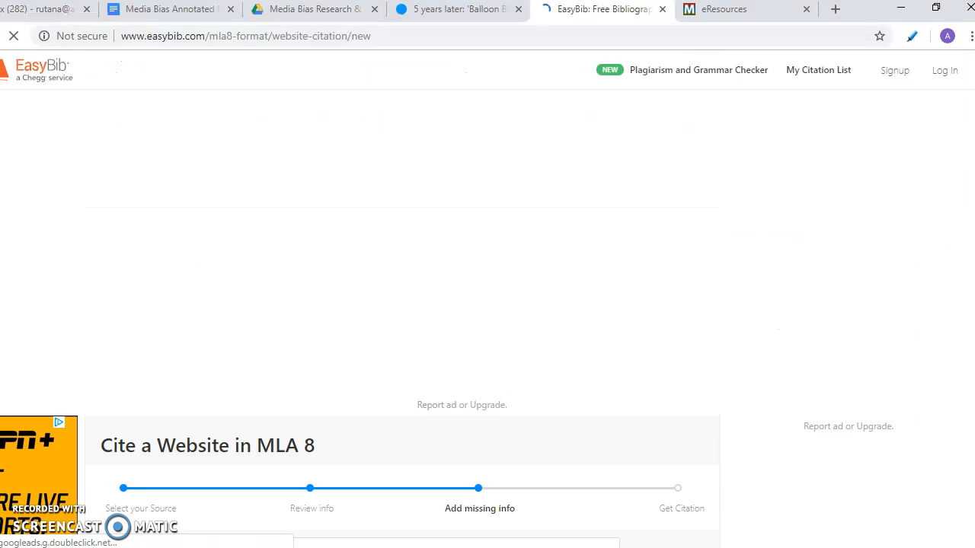
# Step: Compare the author's name and website title in the citation form with the byline and site name of the USA Today article
pyautogui.scroll(-4, 488, 304)
pyautogui.scroll(-1, 384, 422)
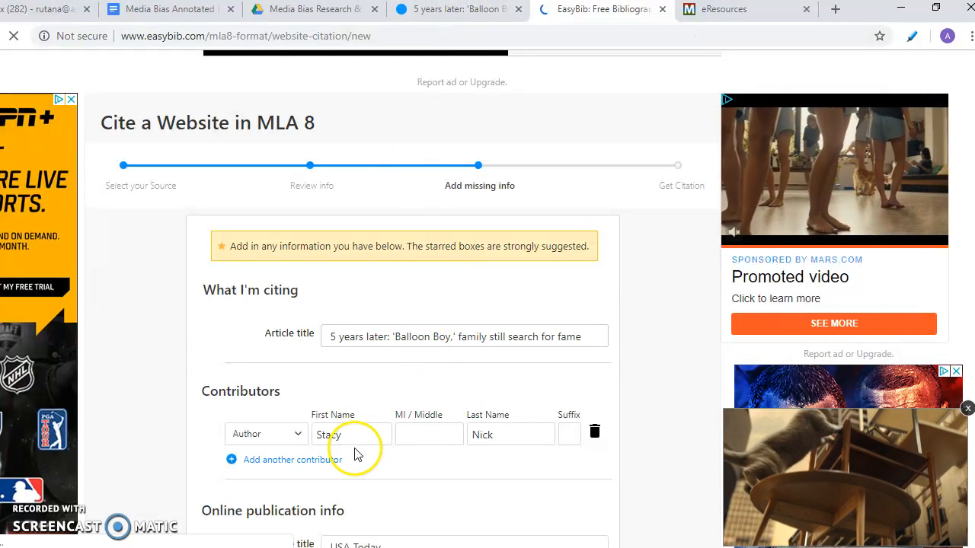
pyautogui.moveTo(352, 438); pyautogui.dragTo(318, 435)
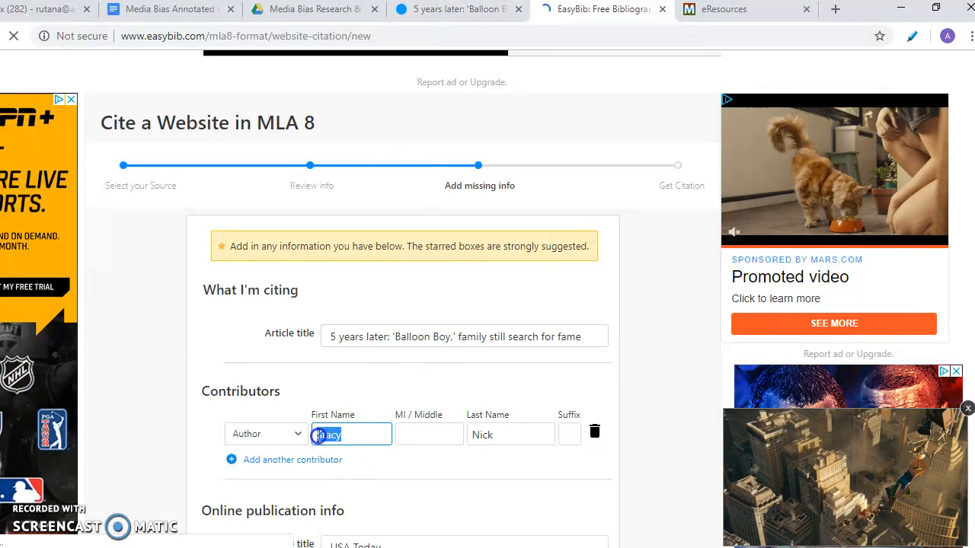
pyautogui.click(468, 9)
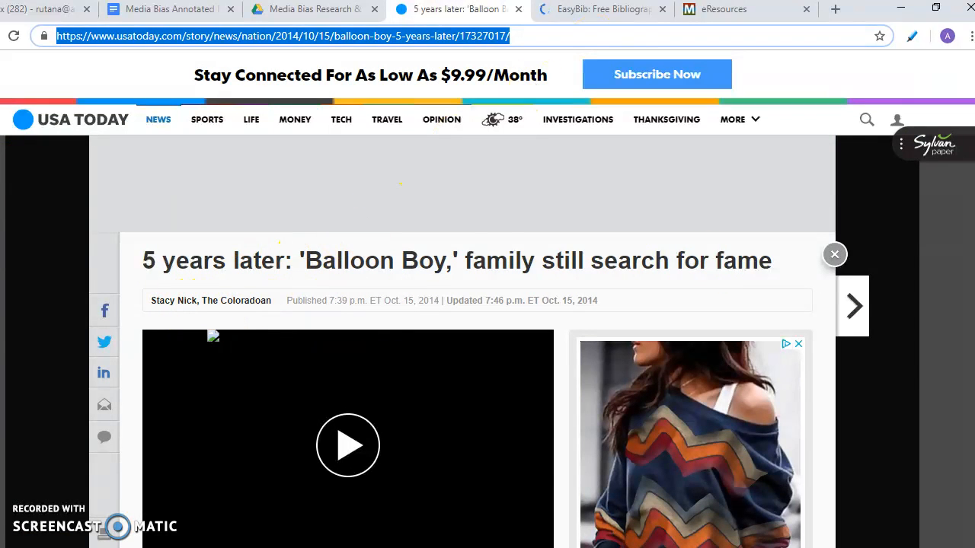
pyautogui.click(619, 10)
pyautogui.scroll(-3, 917, 272)
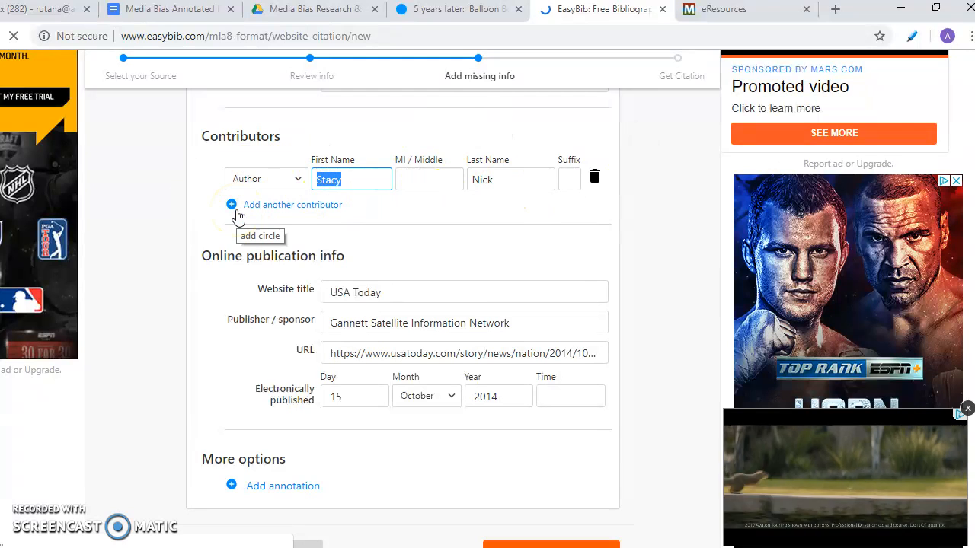
pyautogui.click(457, 16)
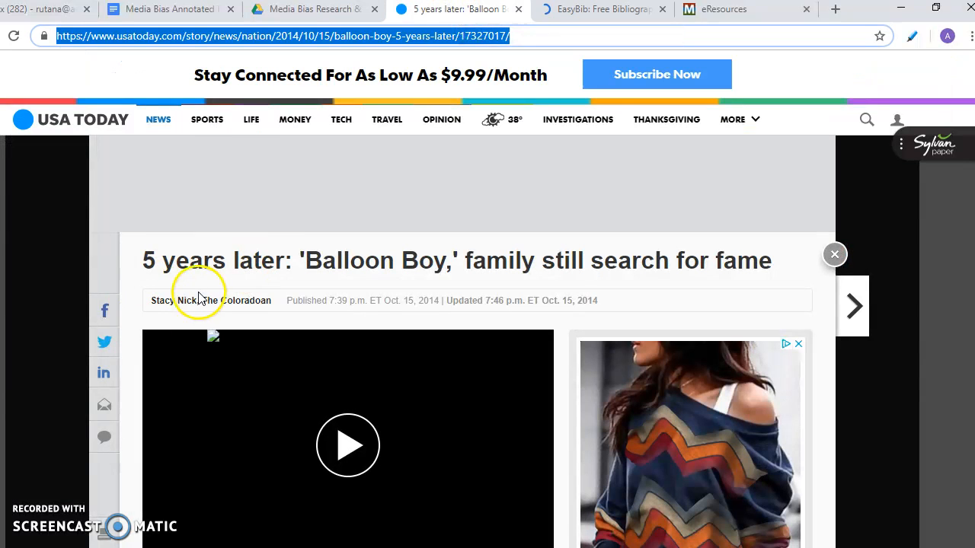
pyautogui.click(600, 9)
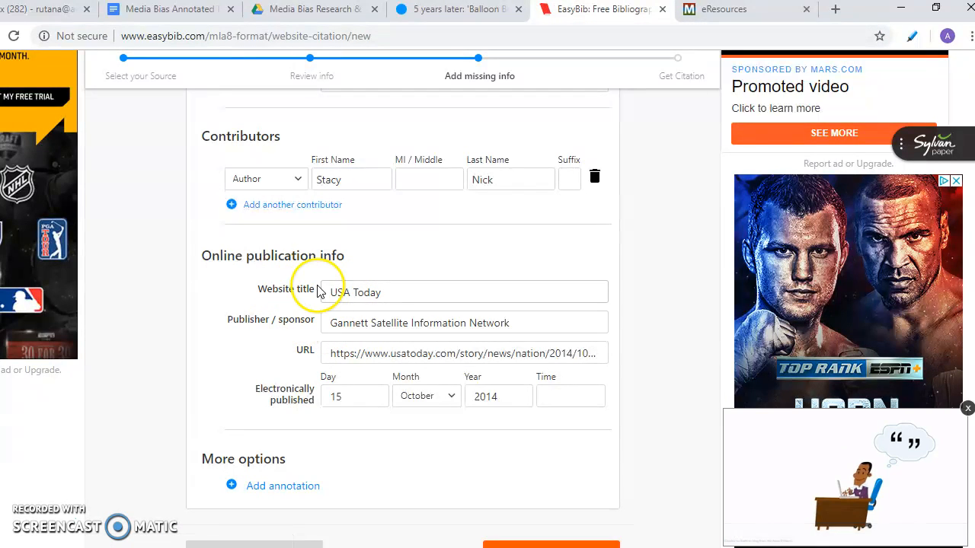
pyautogui.click(350, 295)
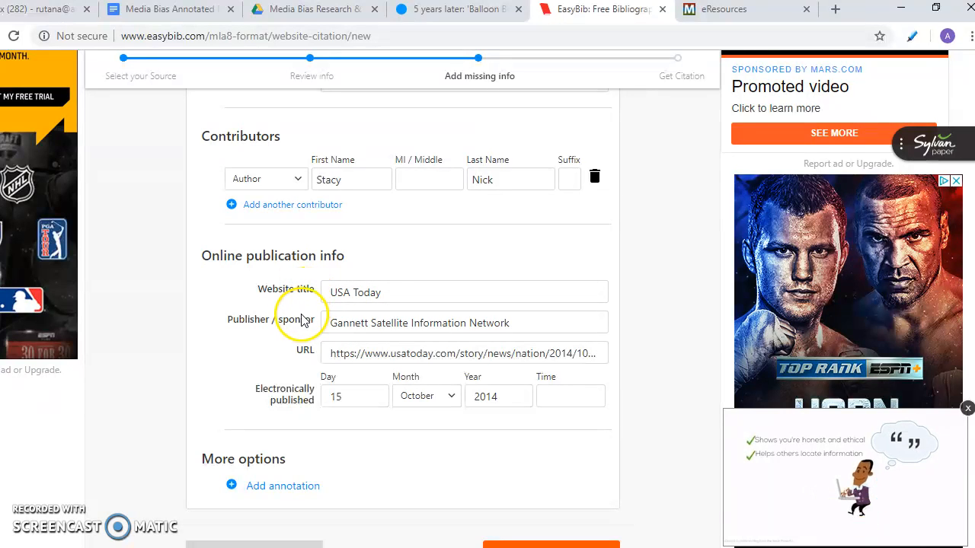
# Step: Search the USA Today article for its publisher, then close the article and examine the copyright notice ending the news page
pyautogui.click(476, 11)
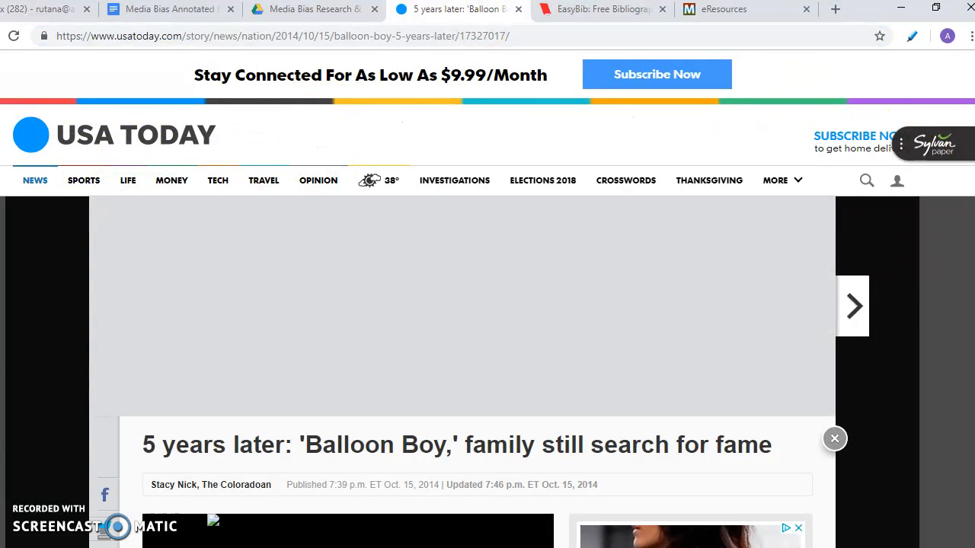
pyautogui.scroll(-20, 956, 328)
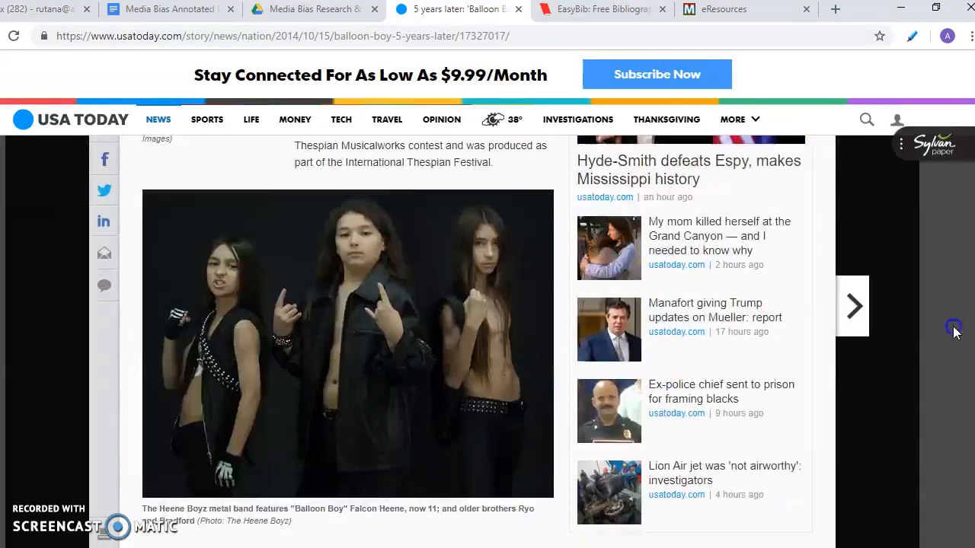
pyautogui.scroll(-7, 952, 426)
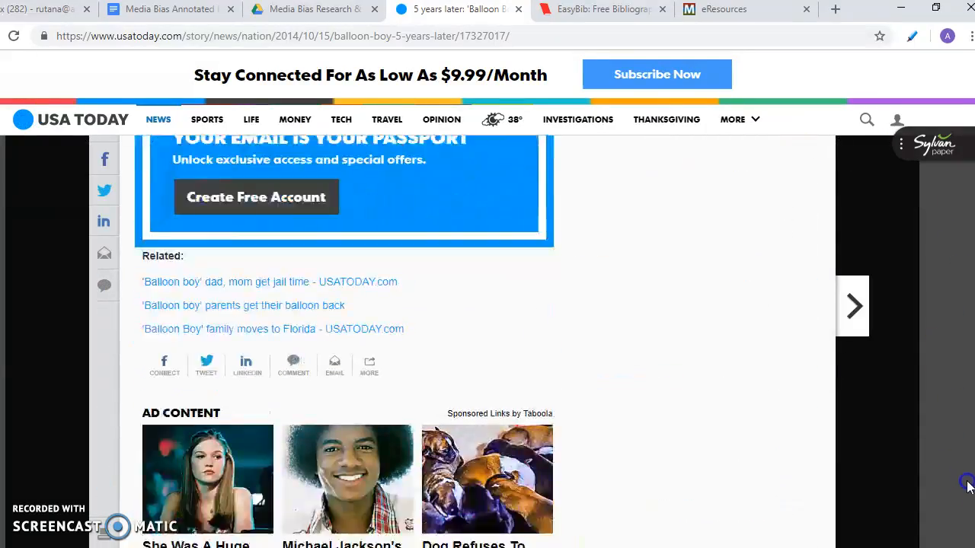
pyautogui.scroll(-1, 966, 516)
pyautogui.moveTo(964, 534); pyautogui.dragTo(885, 118)
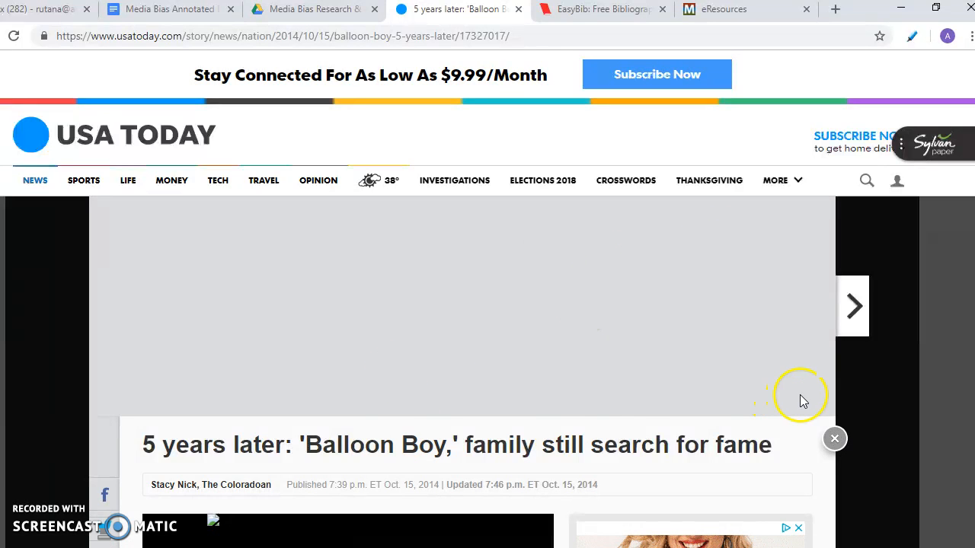
pyautogui.click(835, 439)
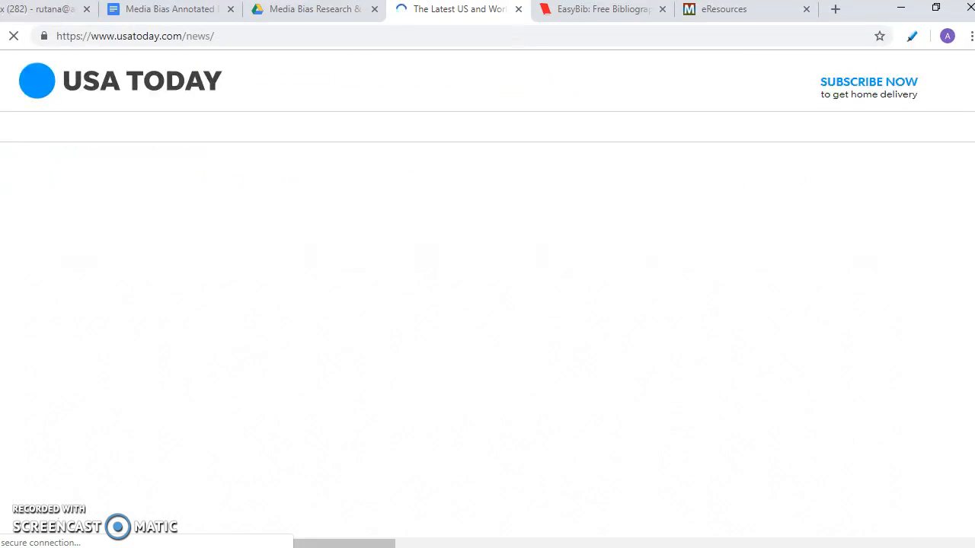
pyautogui.scroll(-10, 451, 413)
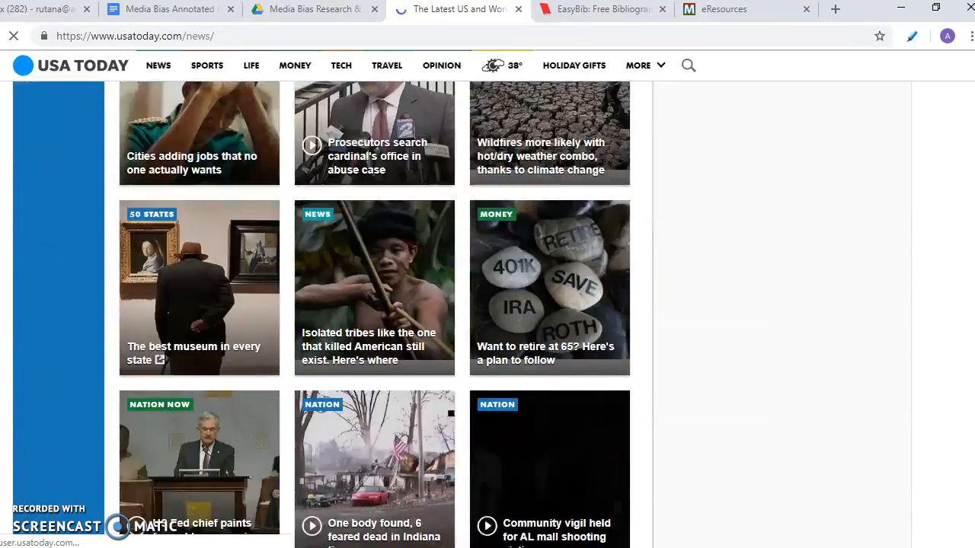
pyautogui.scroll(-15, 450, 414)
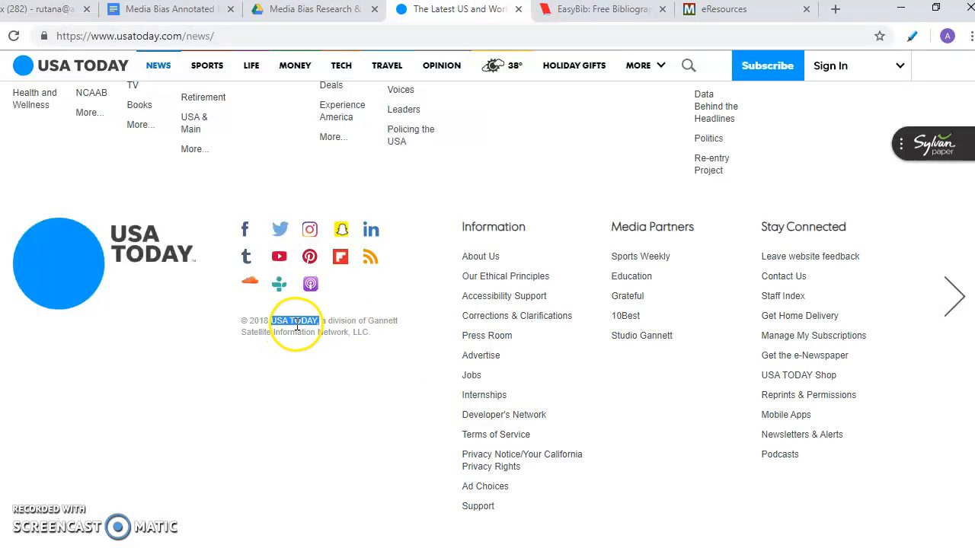
# Step: Copy "Gannett Satellite Information Network, LLC." from the copyright notice and select the existing publisher / sponsor entry in EasyBib's citation form
pyautogui.moveTo(369, 320); pyautogui.dragTo(371, 331)
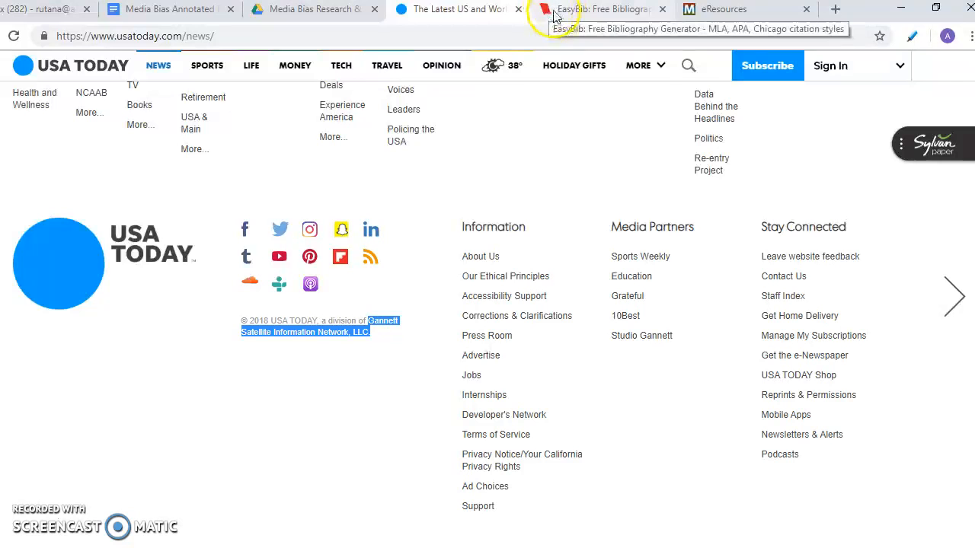
pyautogui.rightClick(358, 332)
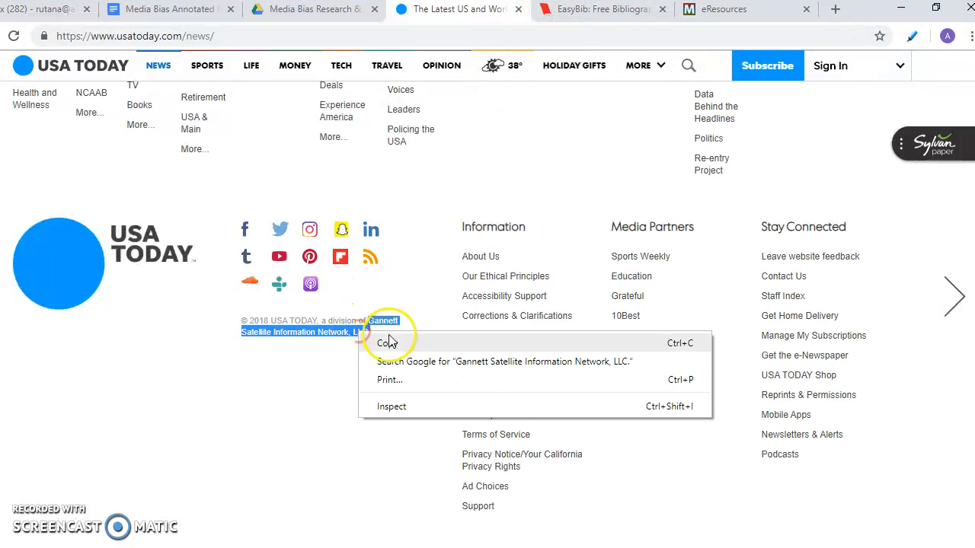
pyautogui.click(389, 342)
pyautogui.click(569, 23)
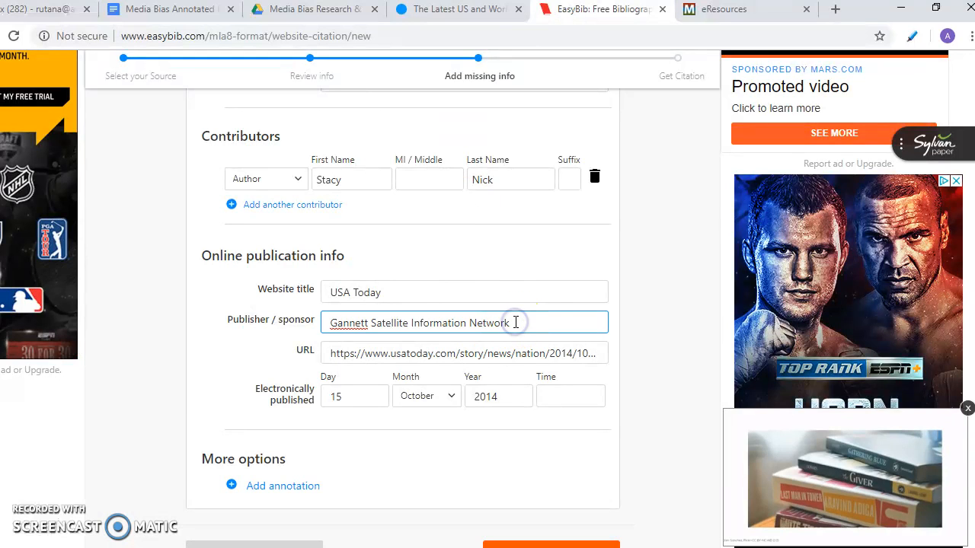
pyautogui.moveTo(525, 322); pyautogui.dragTo(333, 319)
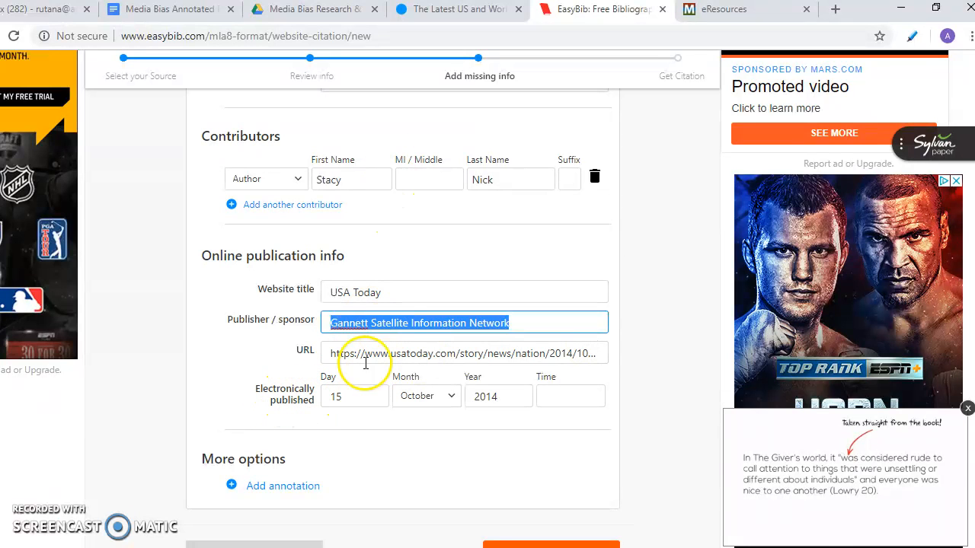
# Step: Check the publication date on the annotated article PDF in Google Drive against EasyBib's citation form
pyautogui.click(453, 9)
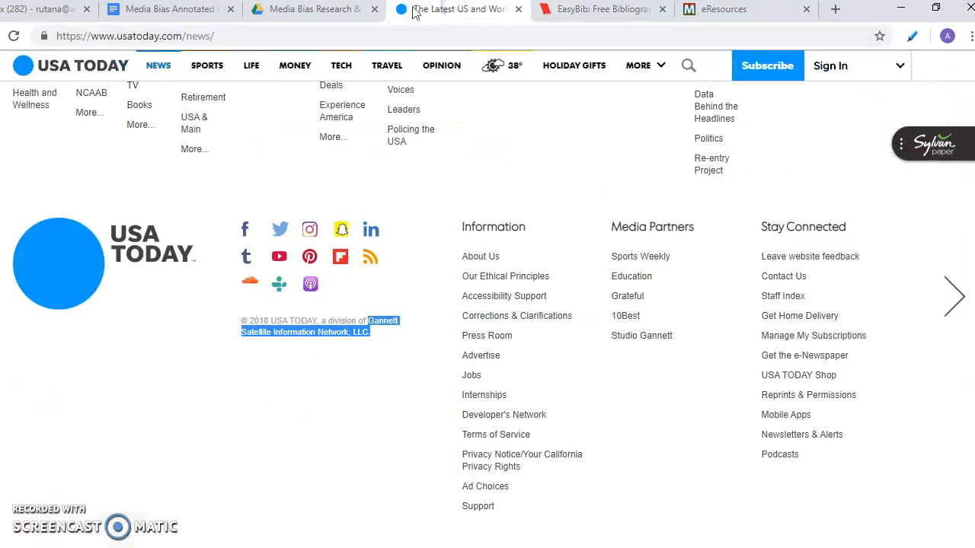
pyautogui.click(324, 9)
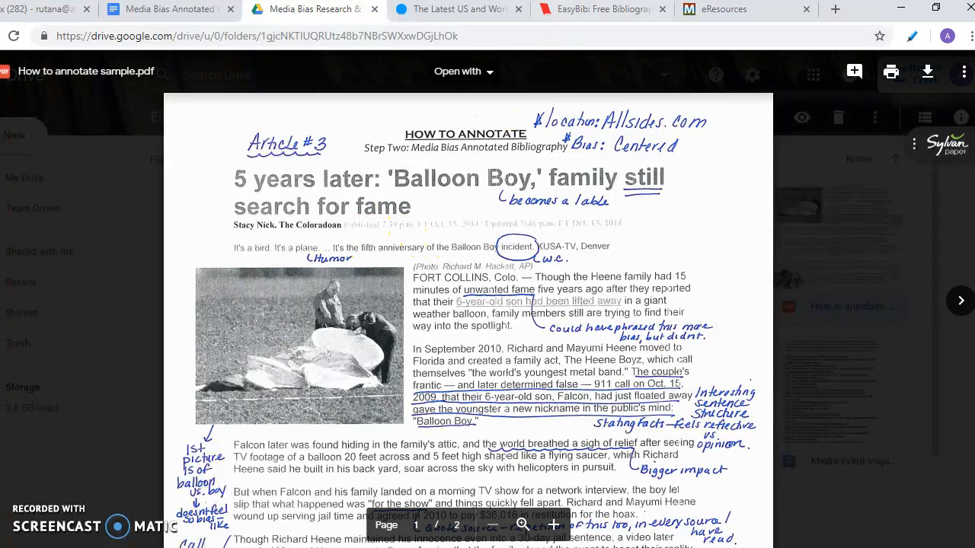
pyautogui.click(560, 10)
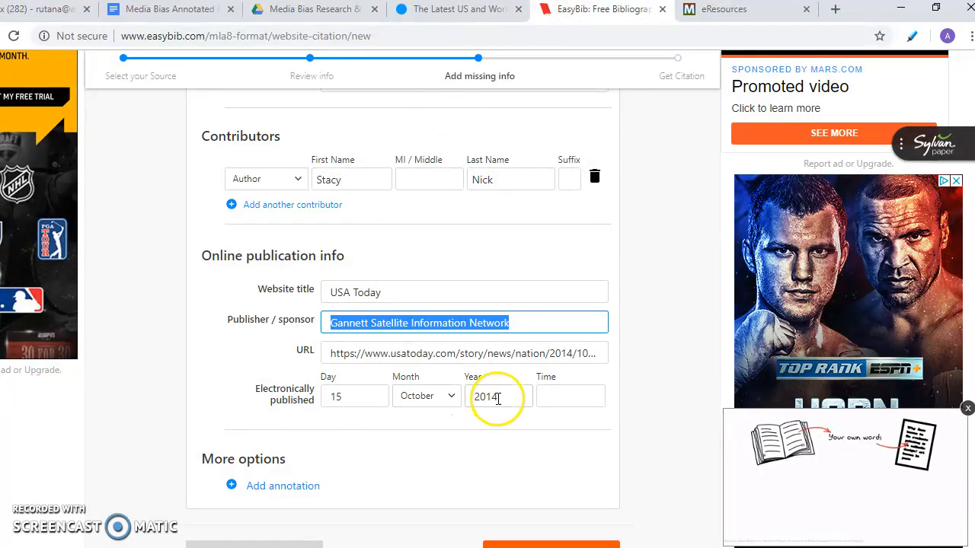
# Step: Complete the USA Today website citation, choosing the free sponsored message option to continue citing
pyautogui.scroll(-1, 952, 244)
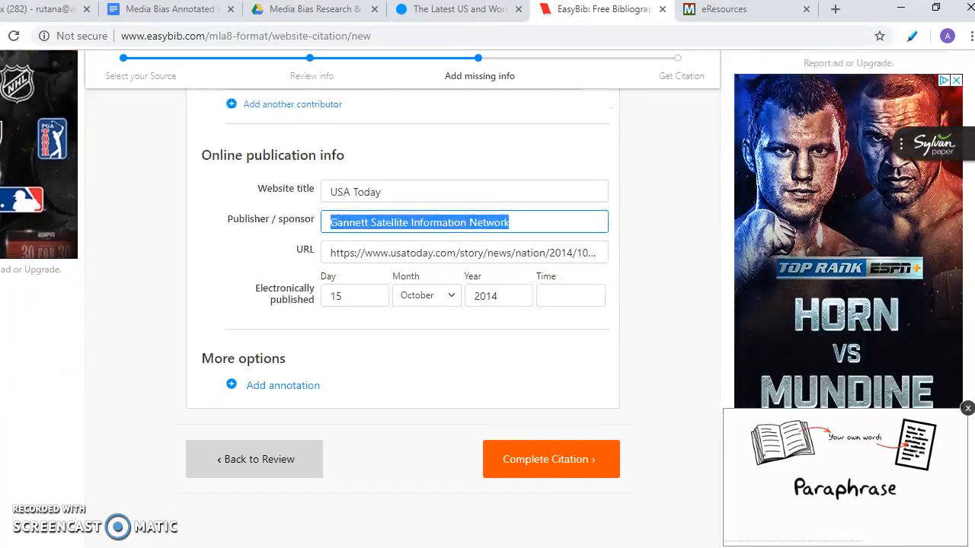
pyautogui.click(555, 461)
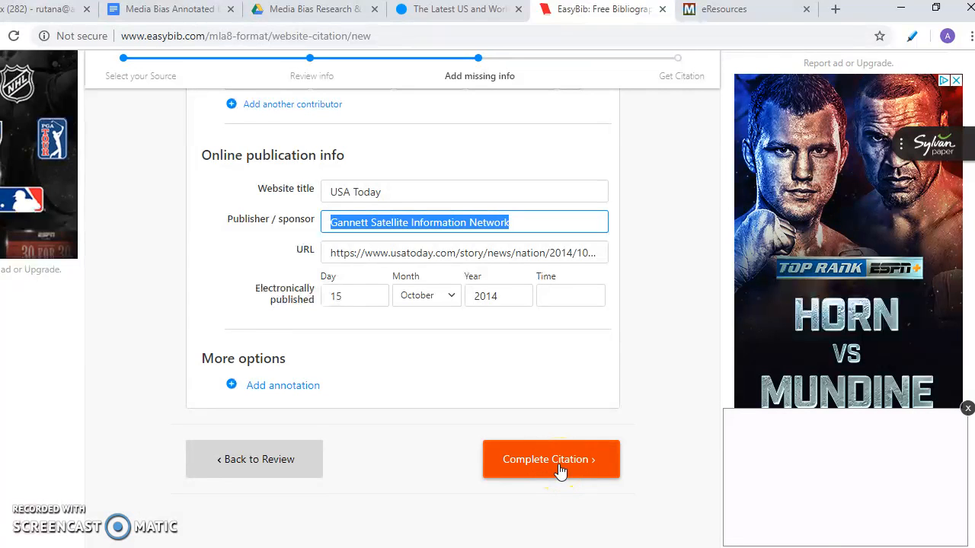
pyautogui.click(559, 468)
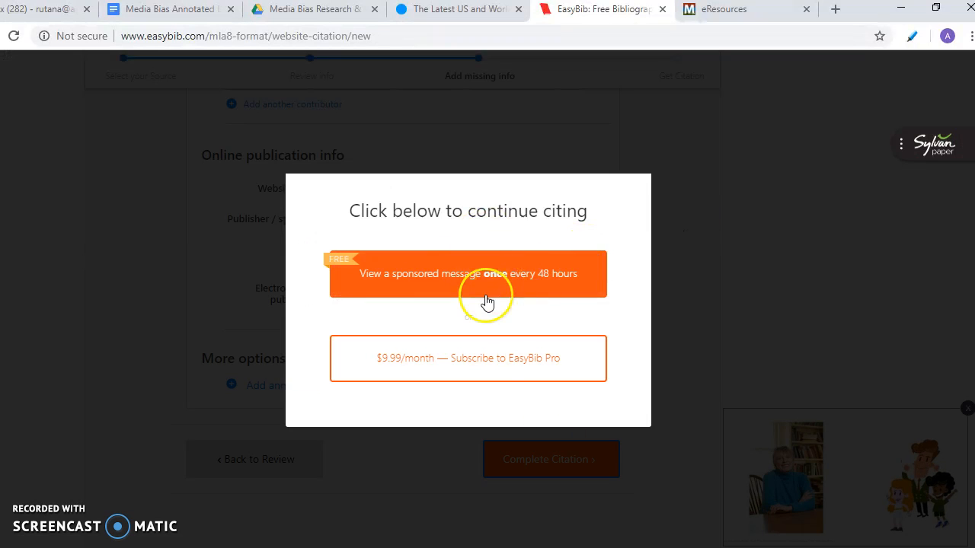
pyautogui.click(457, 291)
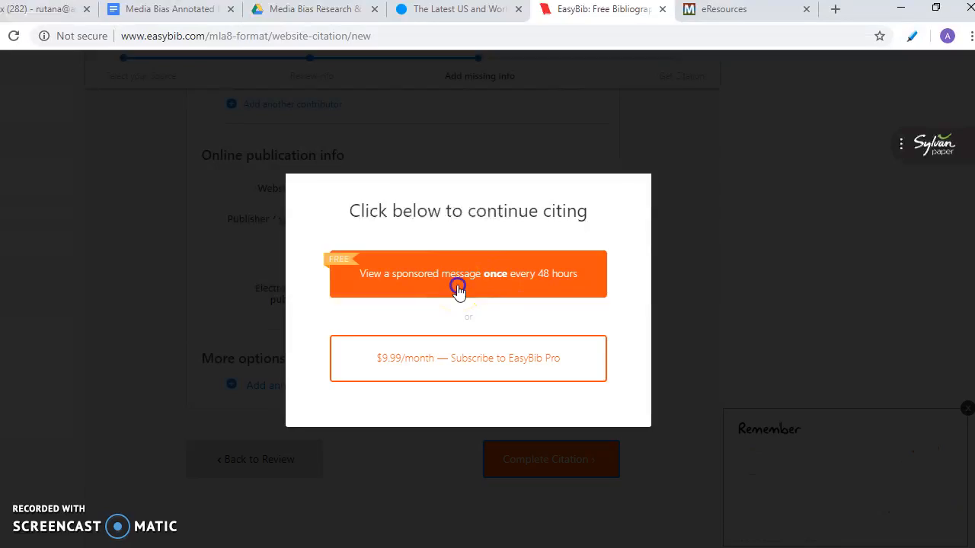
pyautogui.click(458, 287)
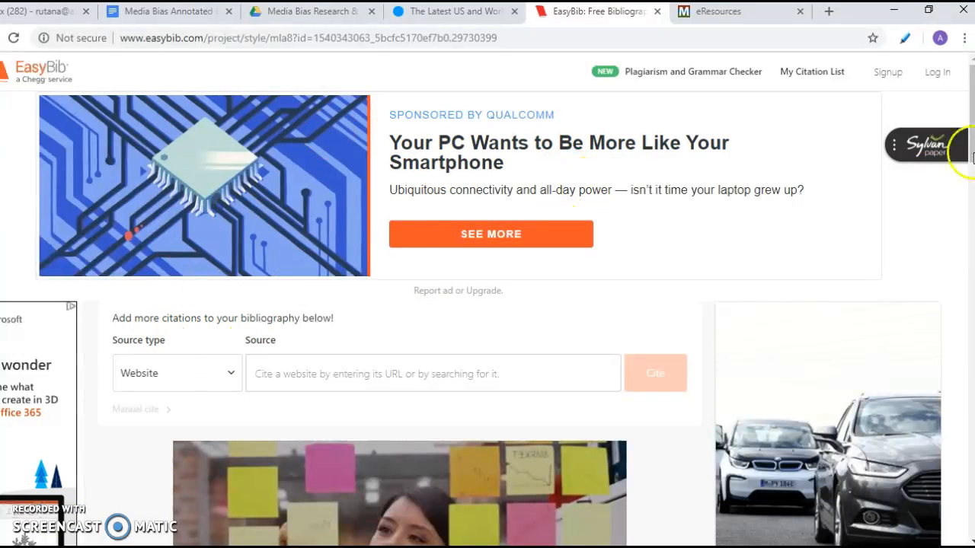
# Step: Copy the full USA Today "Balloon Boy" citation from the EasyBib citation list
pyautogui.moveTo(971, 155); pyautogui.dragTo(956, 297)
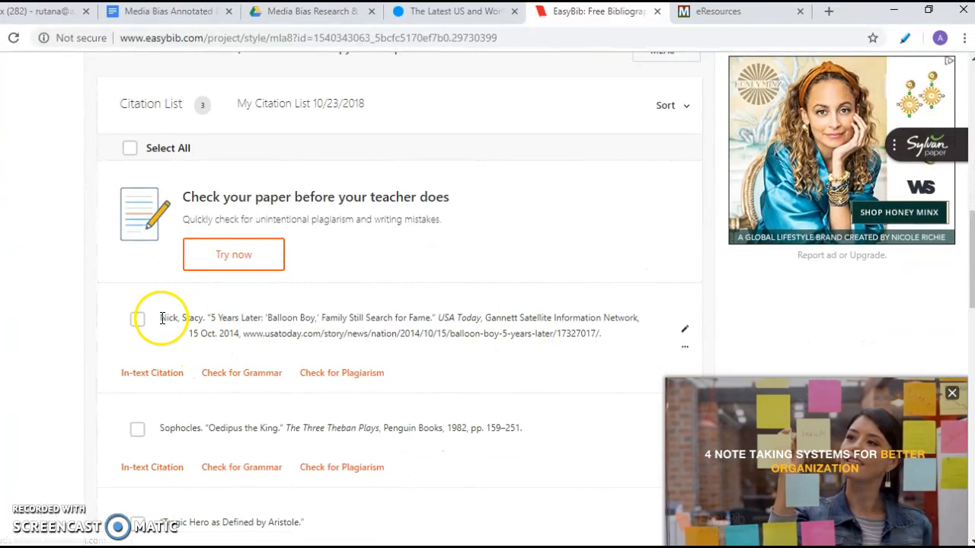
pyautogui.moveTo(162, 319); pyautogui.dragTo(551, 334)
pyautogui.rightClick(551, 334)
pyautogui.click(568, 343)
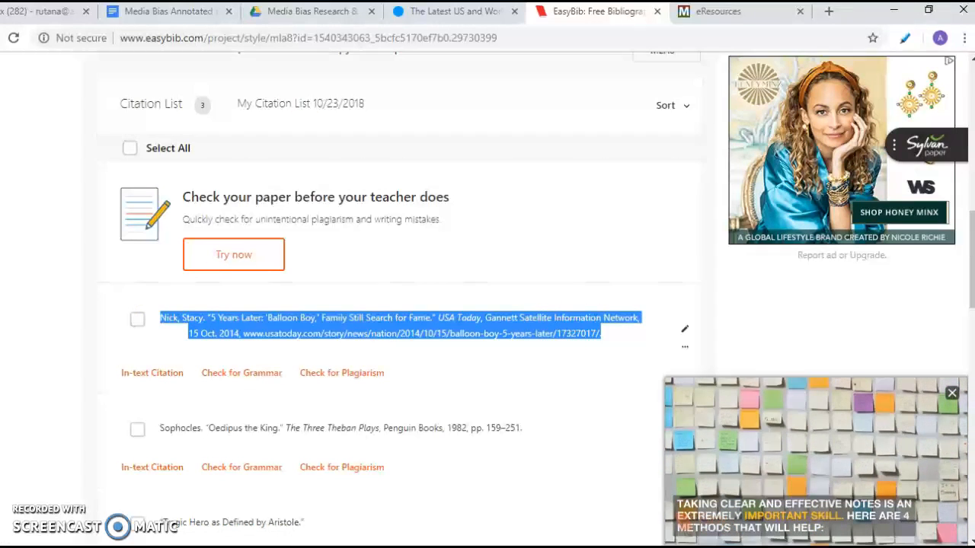
# Step: Switch to the Media Bias Annotated Bib Sample document and paste the citation below the Christian Science Monitor entry
pyautogui.click(194, 21)
pyautogui.click(667, 380)
pyautogui.press('Return')
pyautogui.rightClick(226, 413)
pyautogui.click(293, 231)
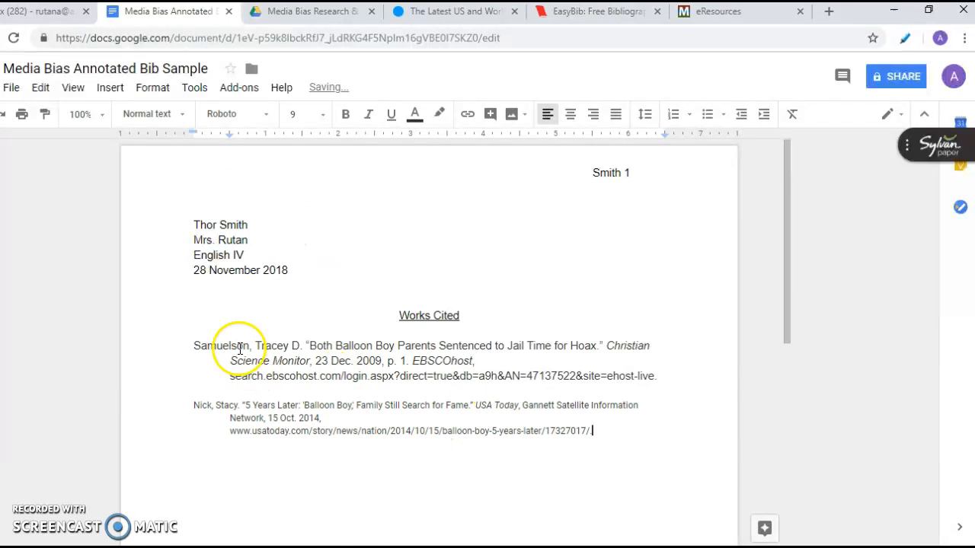
# Step: Format both Works Cited entries in Arial at size 11
pyautogui.moveTo(183, 346); pyautogui.dragTo(689, 478)
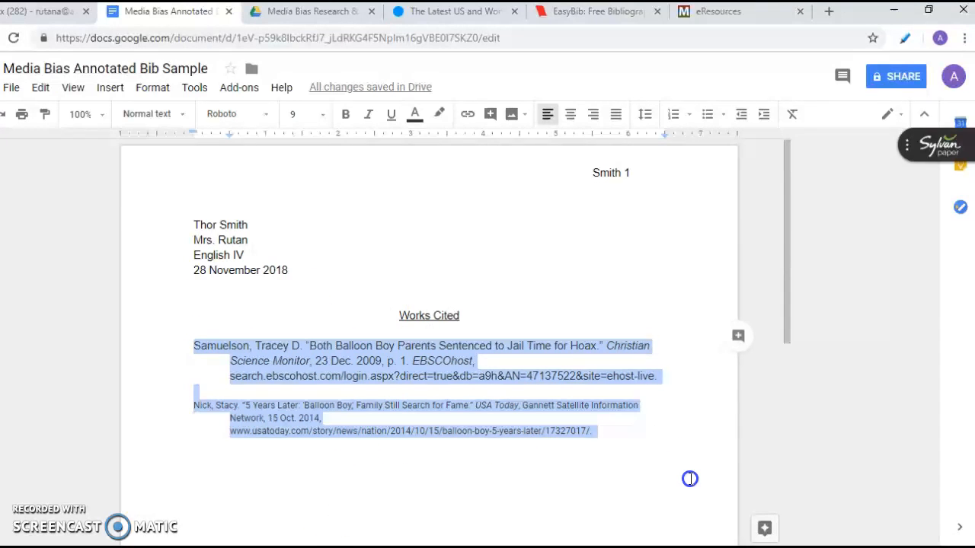
pyautogui.click(269, 116)
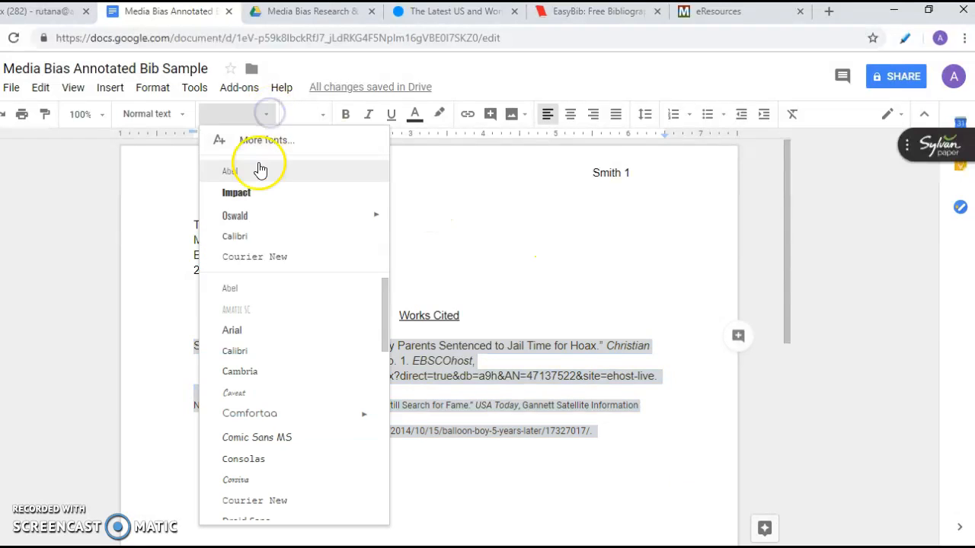
pyautogui.click(236, 329)
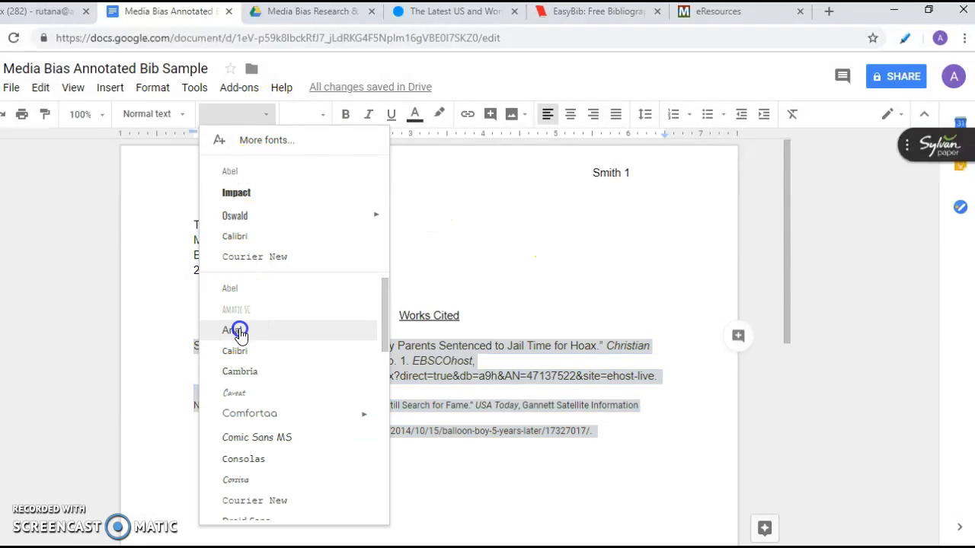
pyautogui.click(322, 114)
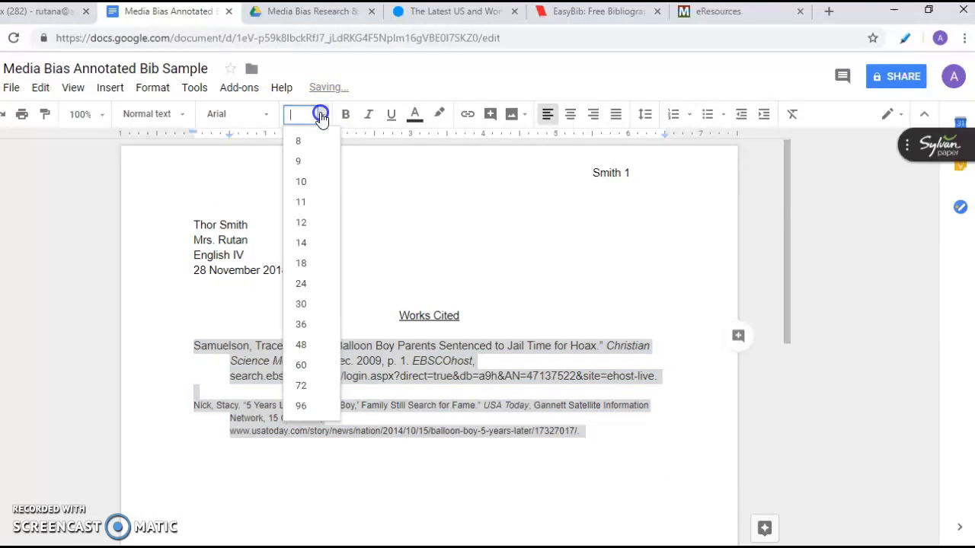
pyautogui.click(314, 198)
pyautogui.click(368, 437)
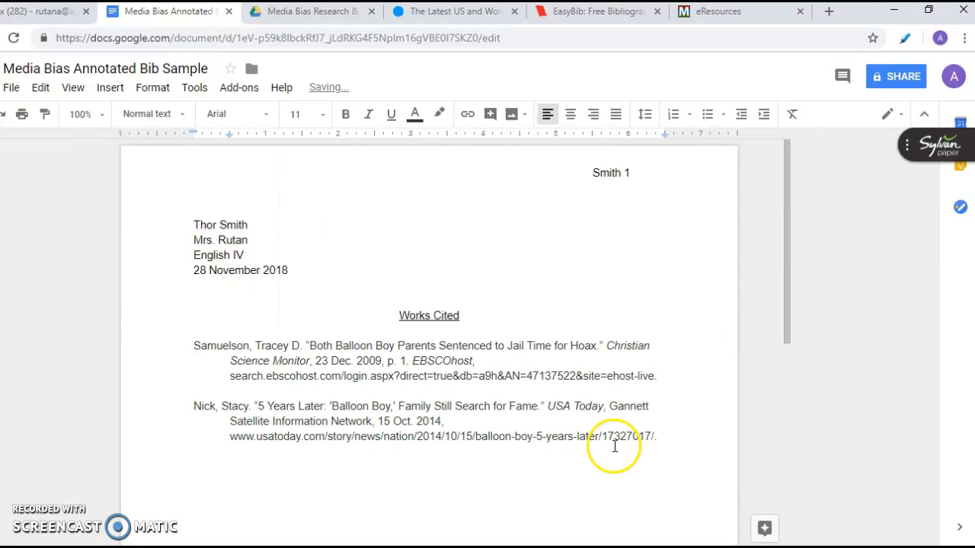
# Step: Add another blank line between the Christian Science Monitor and USA Today citations
pyautogui.click(669, 379)
pyautogui.press('Return')
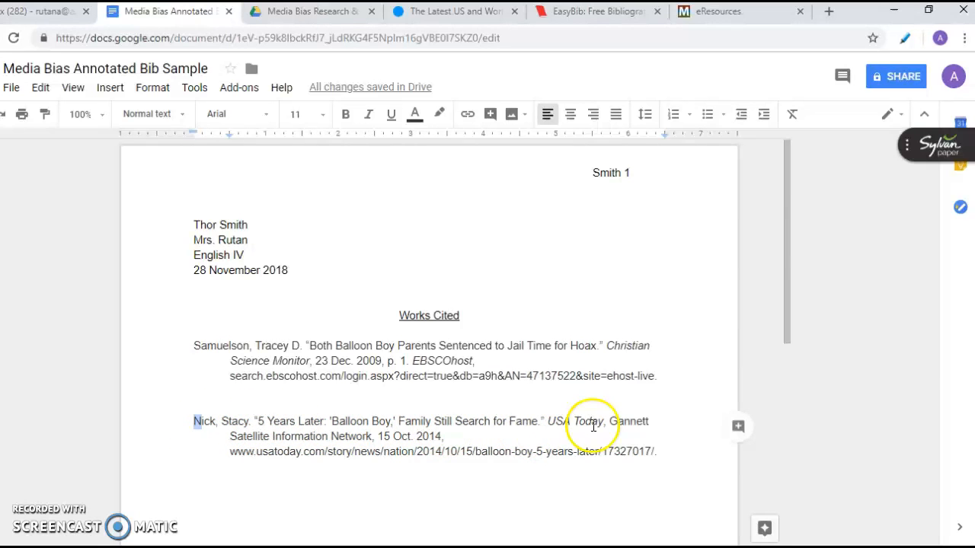
pyautogui.click(562, 421)
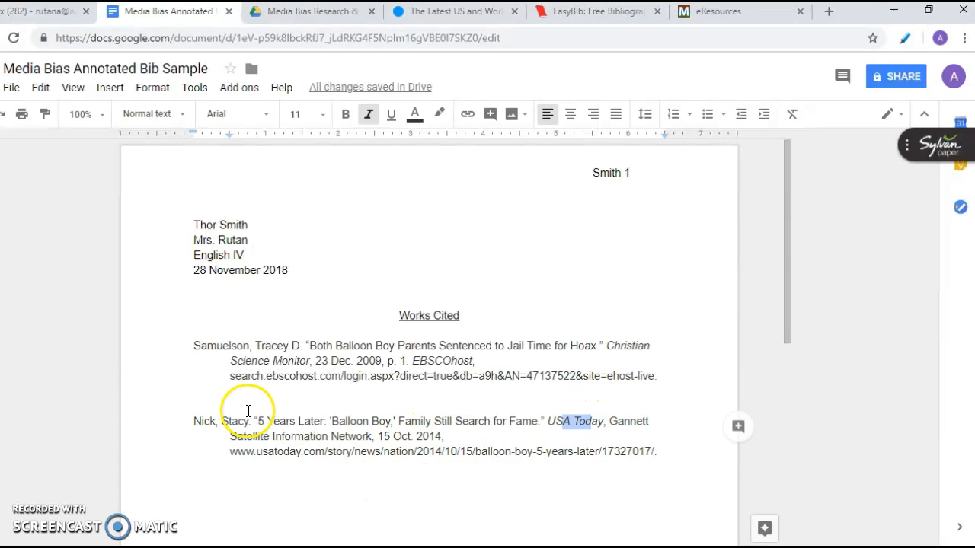
# Step: Copy and delete the USA Today citation, and insert five blank lines above the Christian Science Monitor citation
pyautogui.moveTo(185, 418); pyautogui.dragTo(635, 485)
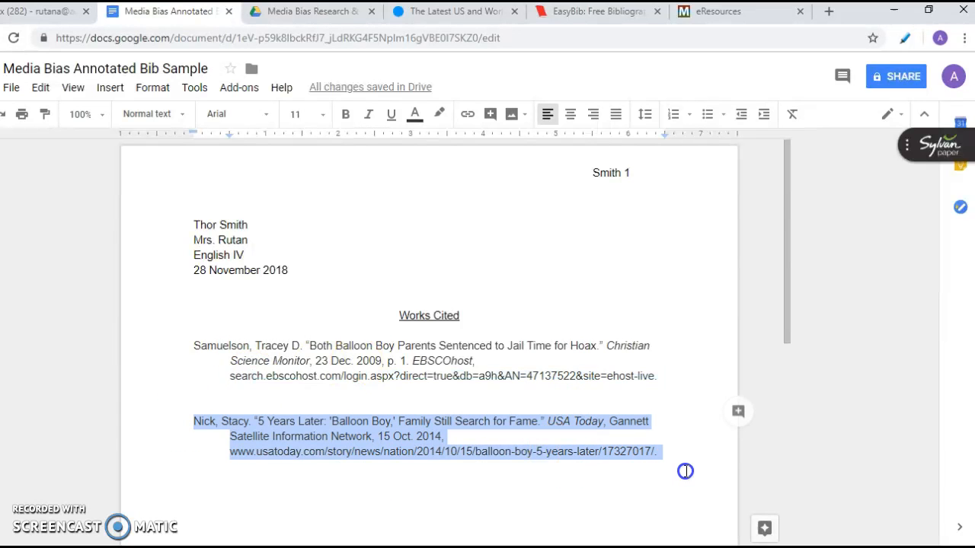
pyautogui.rightClick(381, 439)
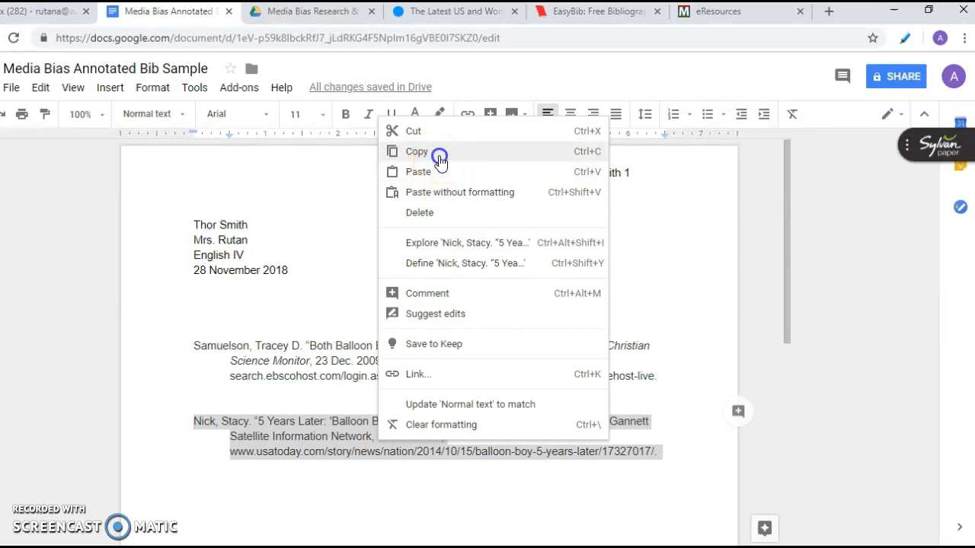
pyautogui.click(440, 156)
pyautogui.press('Delete')
pyautogui.click(191, 344)
pyautogui.press('Return')
pyautogui.press('Return')
pyautogui.press('Return')
pyautogui.press('Return')
pyautogui.press('Return')
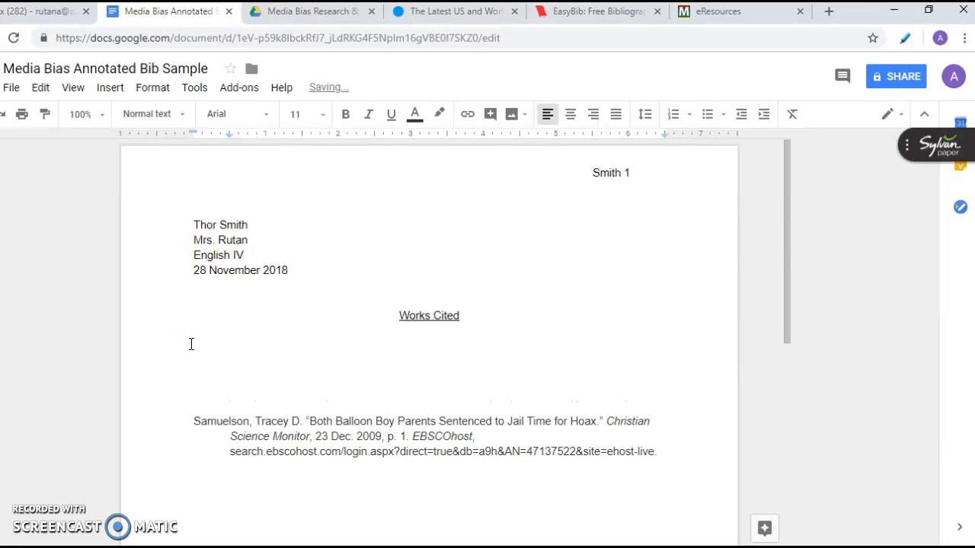
# Step: Paste the USA Today citation directly under the Works Cited heading and remove two surplus blank lines below it
pyautogui.rightClick(200, 351)
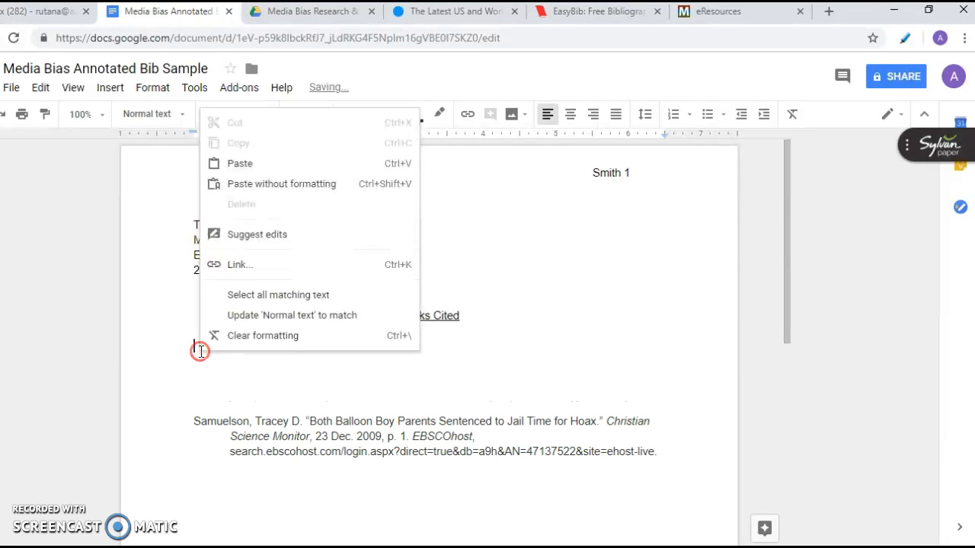
pyautogui.click(239, 165)
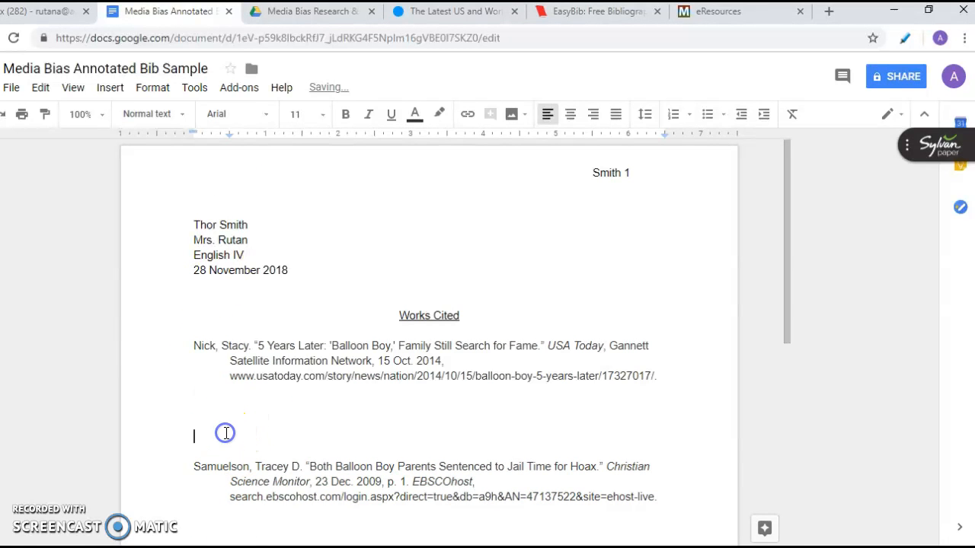
pyautogui.press('BackSpace')
pyautogui.press('BackSpace')
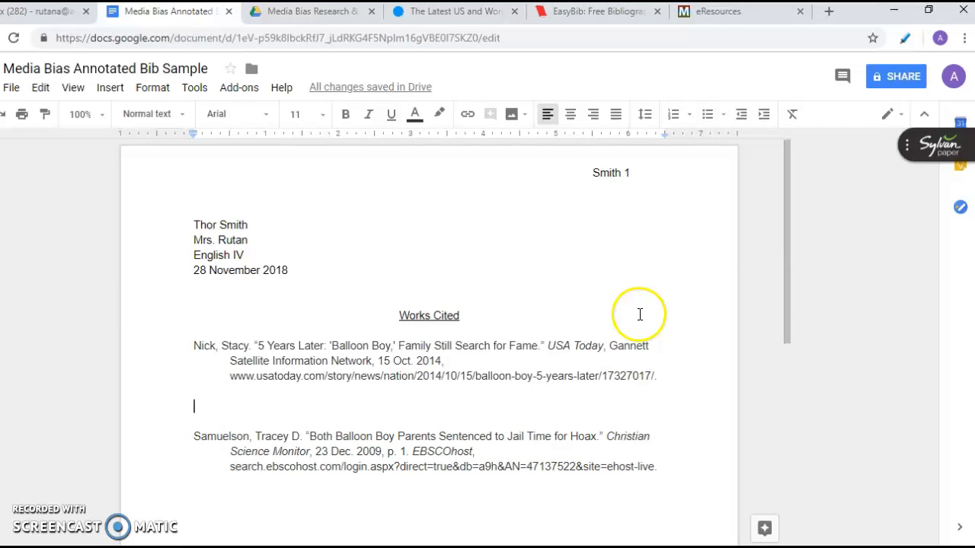
pyautogui.moveTo(785, 250); pyautogui.dragTo(764, 239)
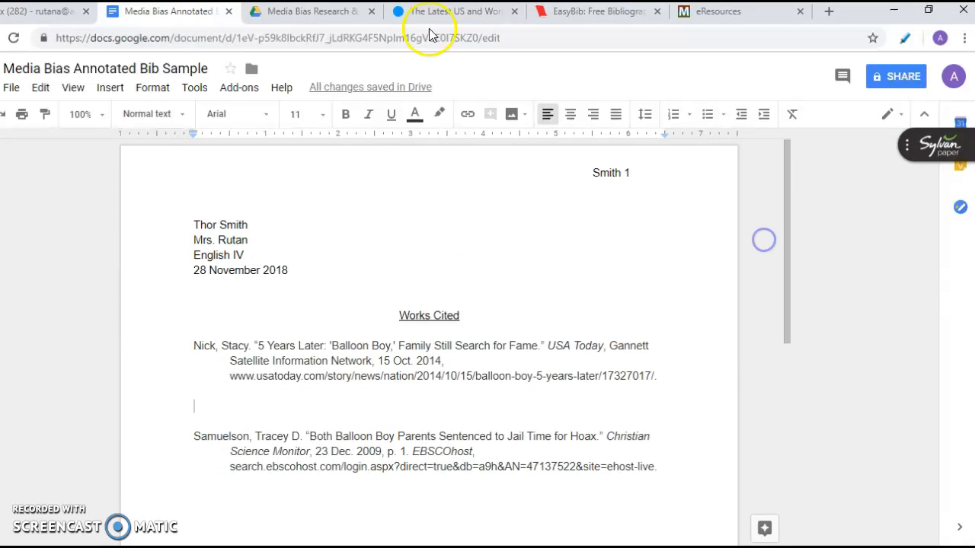
pyautogui.click(700, 13)
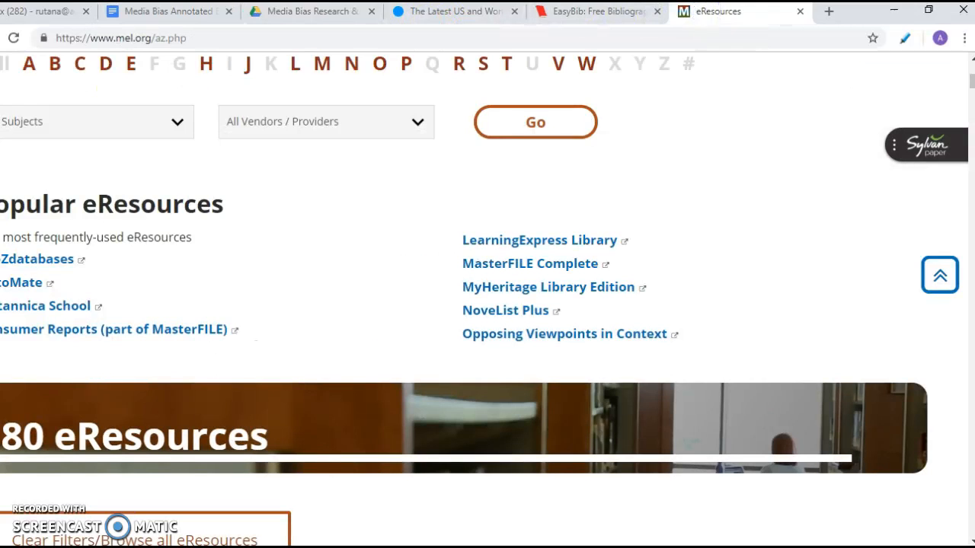
pyautogui.click(592, 12)
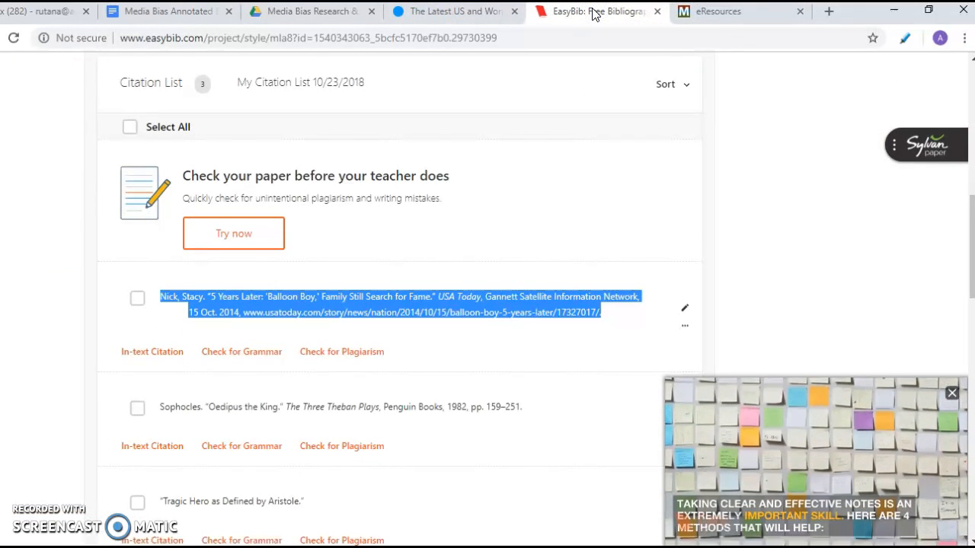
pyautogui.click(149, 13)
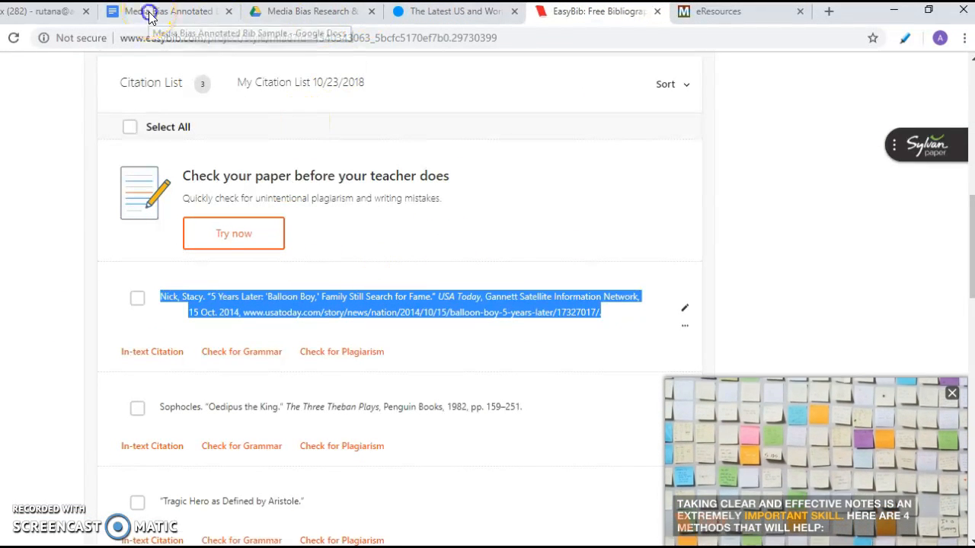